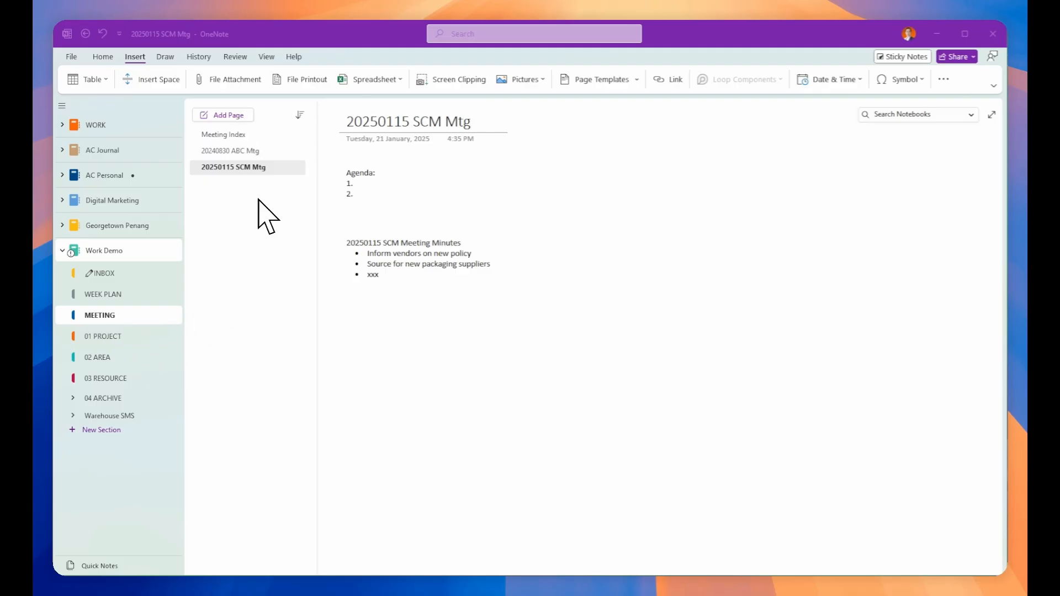
# Add a page titled "AC Meeting" to the MEETING section and insert the details of the 10:30 am AC Meeting on 13 Aug 2025.
pyautogui.click(231, 115)
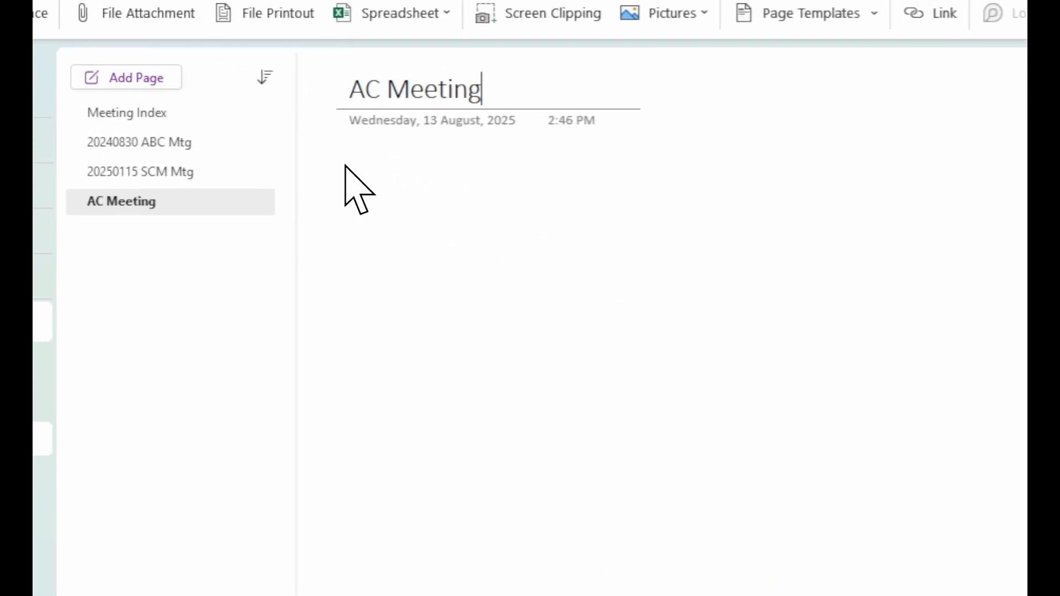
pyautogui.press('Return')
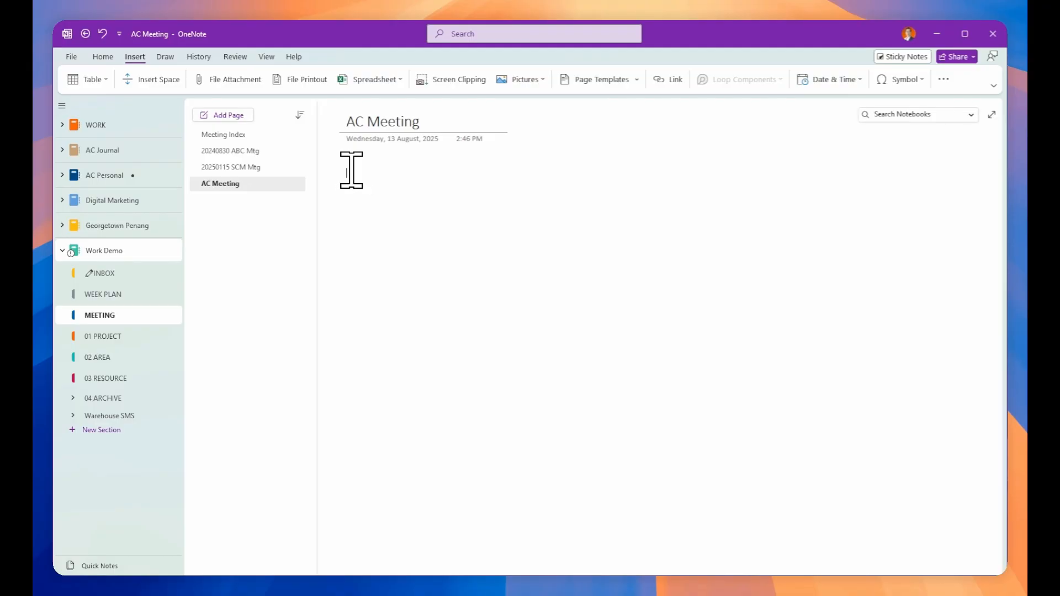
pyautogui.click(103, 56)
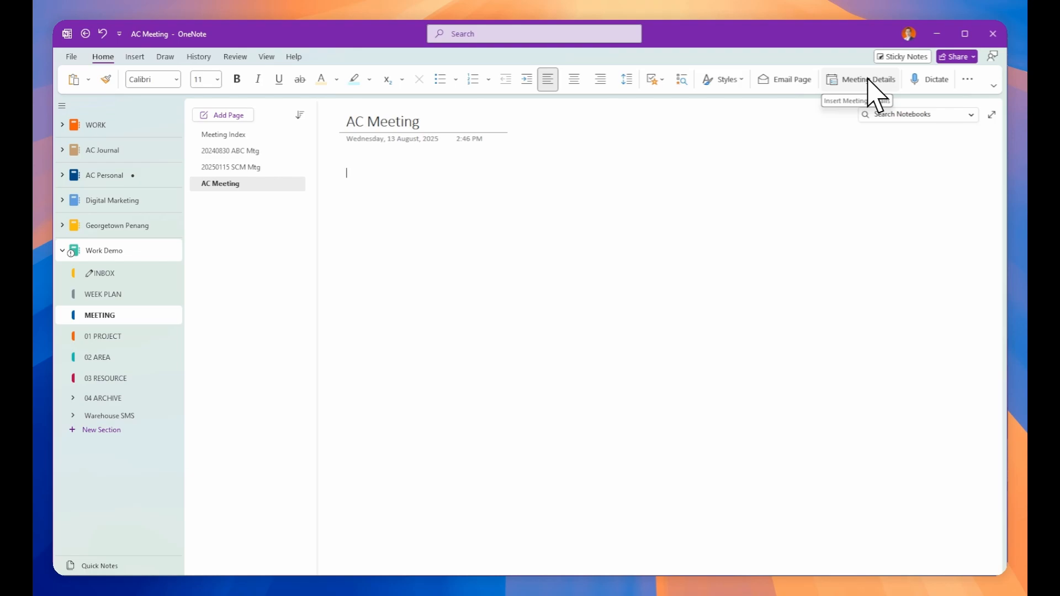
pyautogui.click(869, 80)
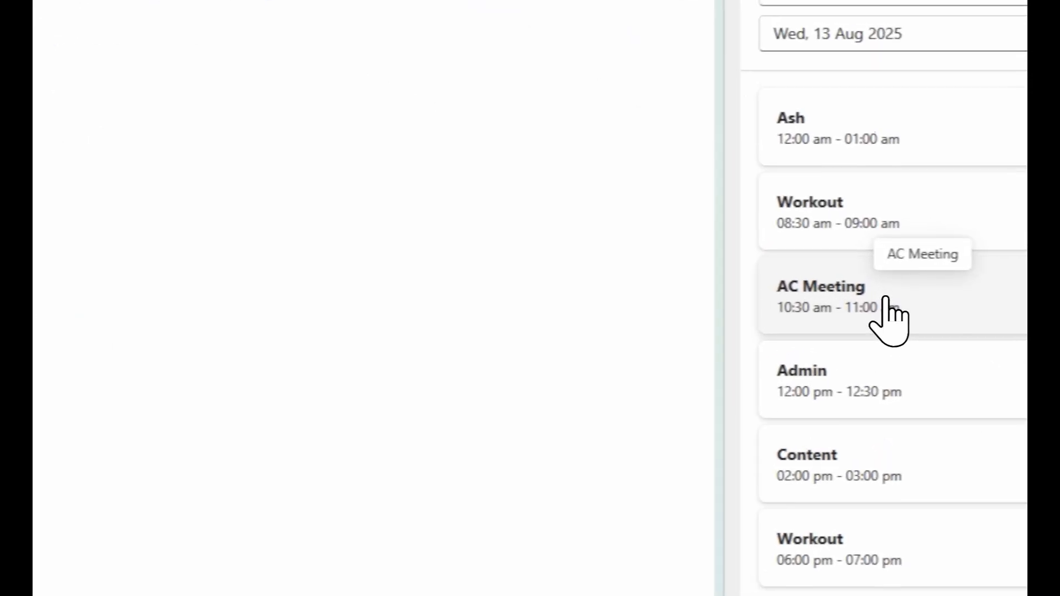
pyautogui.click(887, 298)
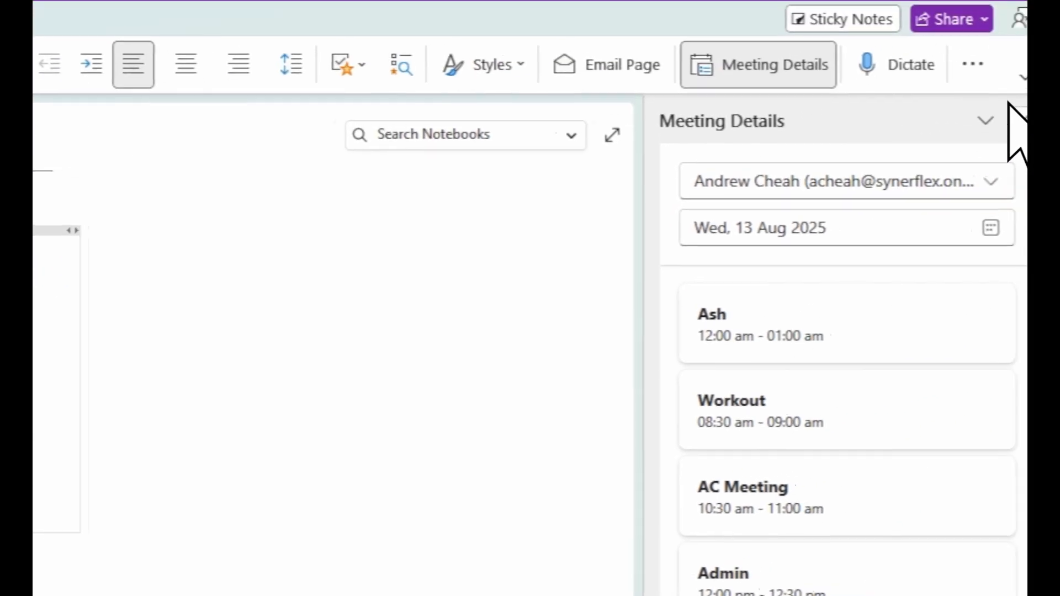
pyautogui.click(1024, 118)
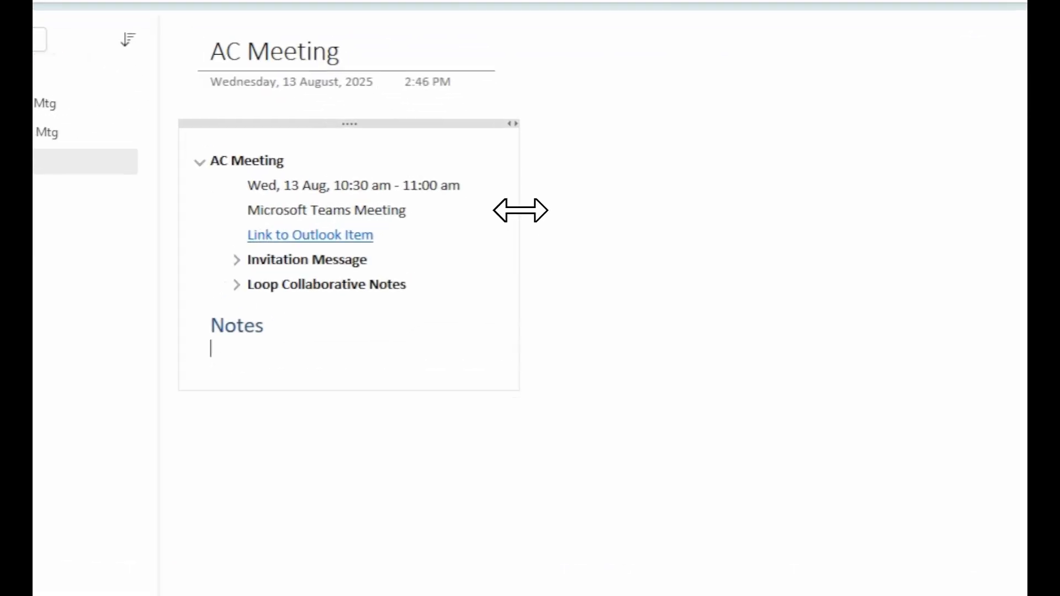
# Expand the Invitation Message in the inserted meeting details and widen the note container to fit its text.
pyautogui.moveTo(521, 211); pyautogui.dragTo(569, 211)
pyautogui.click(361, 234)
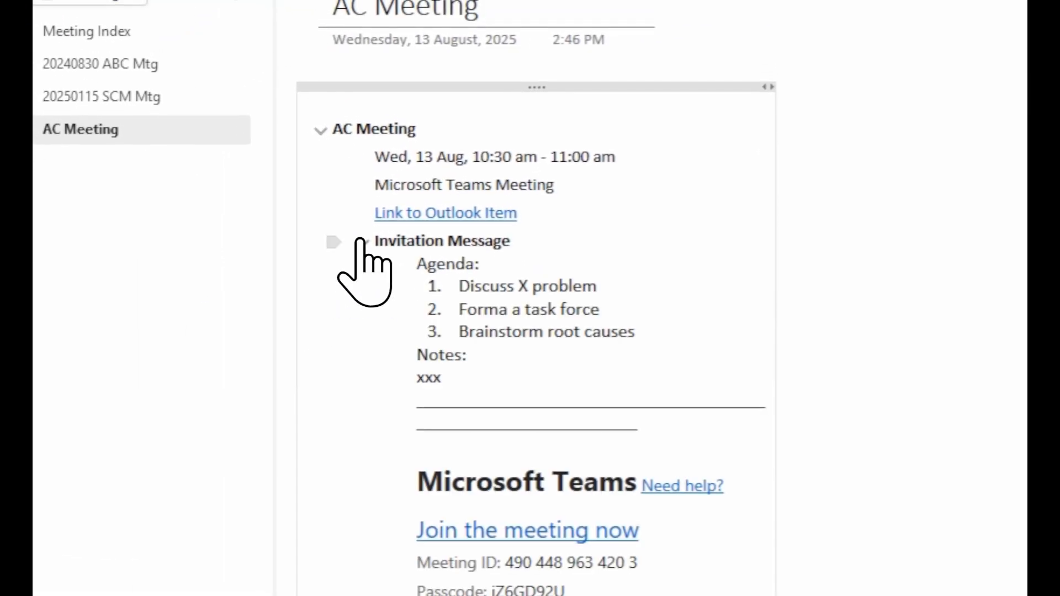
pyautogui.moveTo(568, 268); pyautogui.dragTo(780, 276)
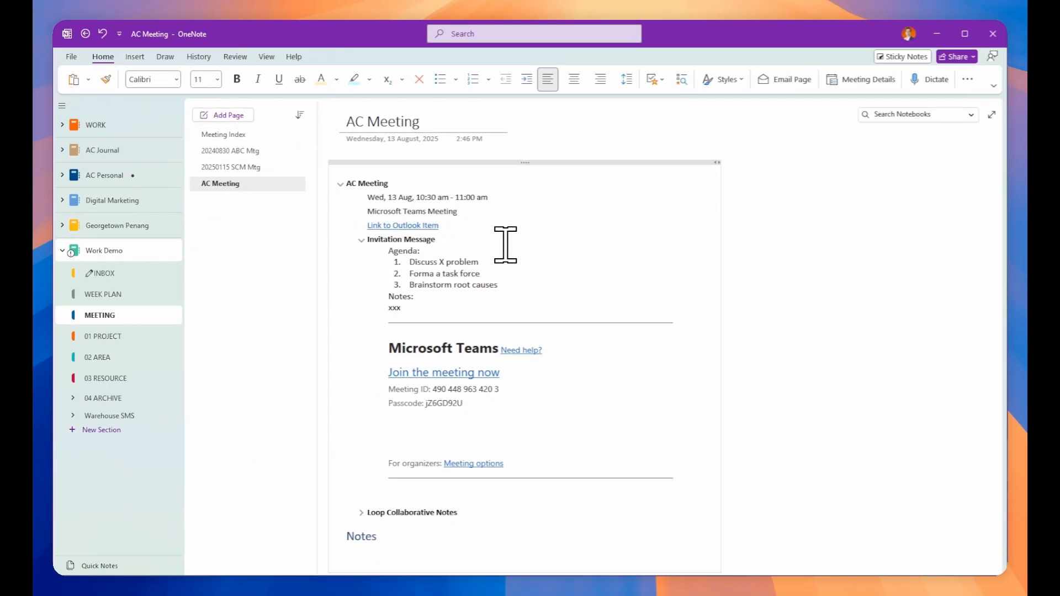
pyautogui.scroll(-3, 501, 271)
pyautogui.scroll(3, 499, 267)
pyautogui.scroll(-5, 566, 381)
pyautogui.scroll(5, 566, 381)
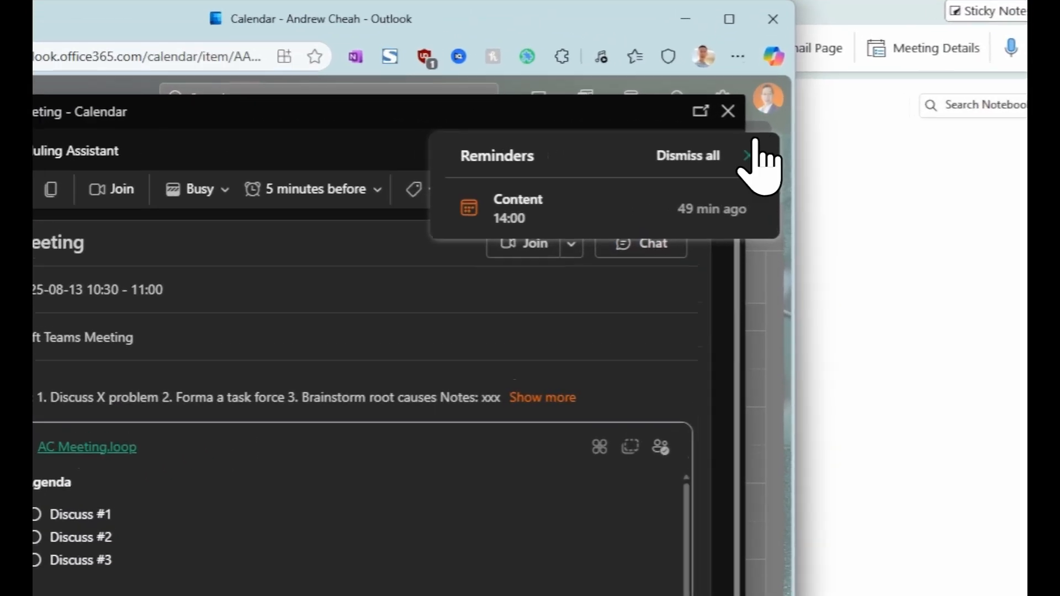
# Examine the linked AC Meeting event in Outlook, including its full description and Loop notes, against the page's invitation message.
pyautogui.click(754, 144)
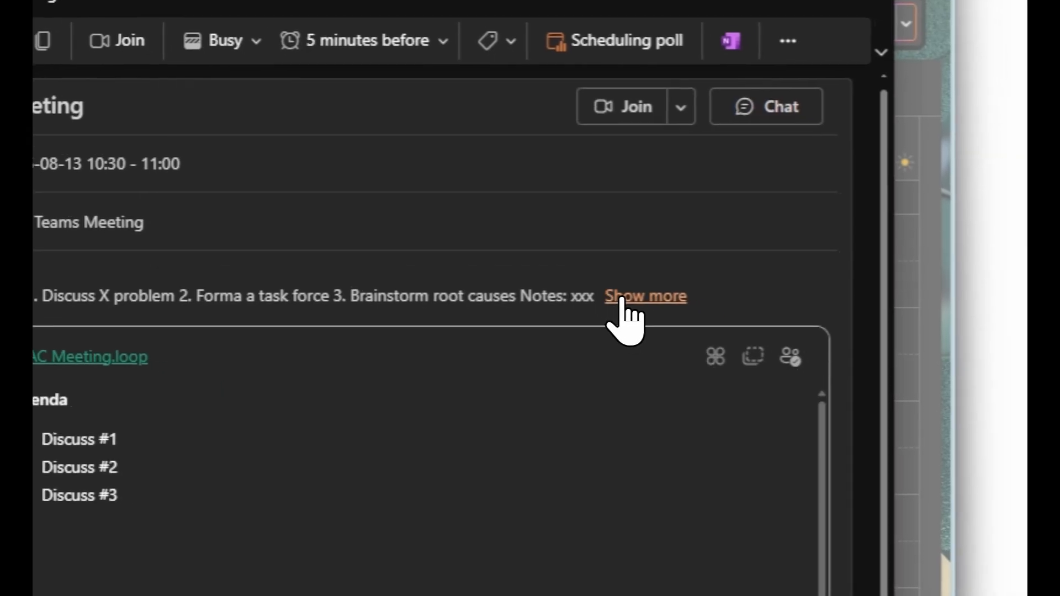
pyautogui.click(697, 322)
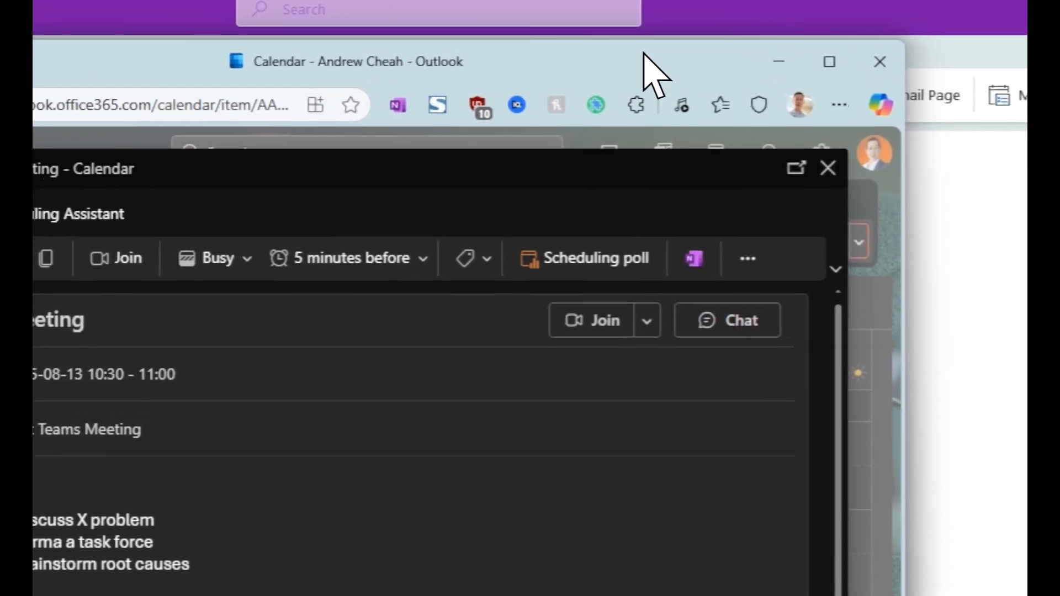
pyautogui.moveTo(640, 57); pyautogui.dragTo(655, 323)
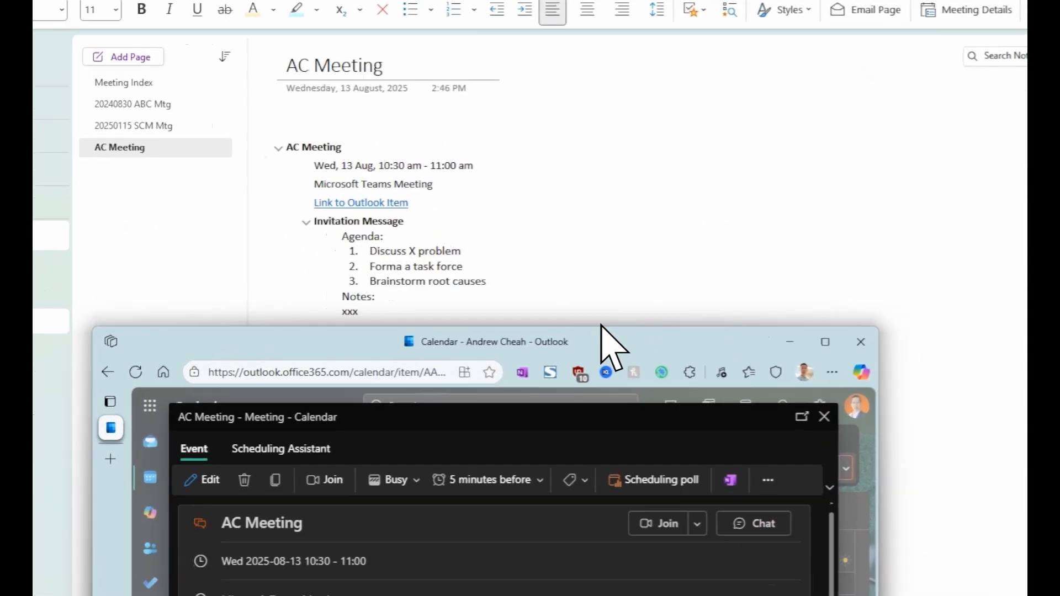
pyautogui.moveTo(591, 332); pyautogui.dragTo(642, 51)
pyautogui.scroll(-4, 573, 303)
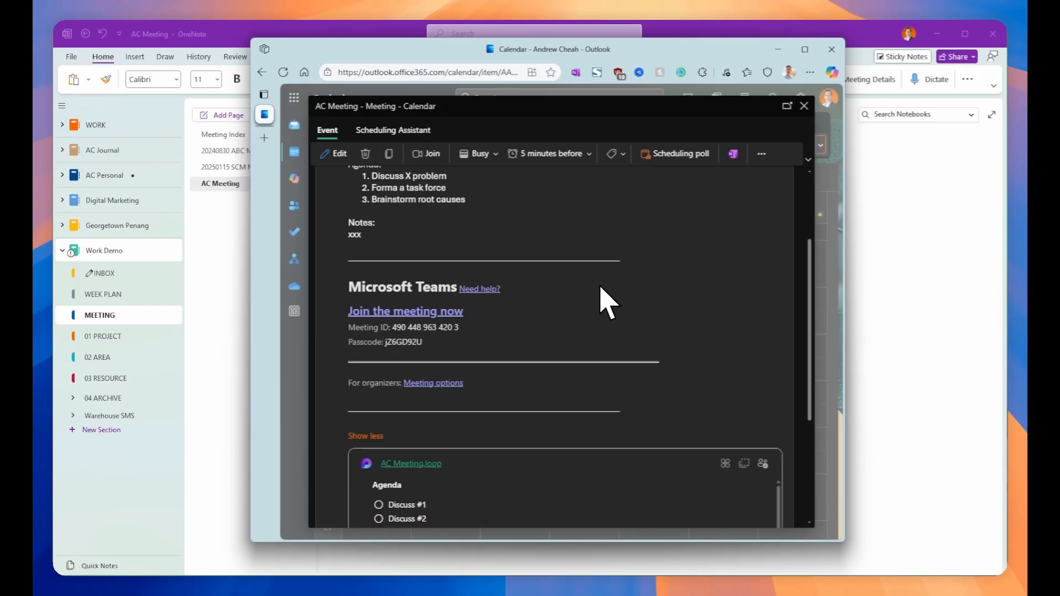
pyautogui.scroll(-3, 608, 301)
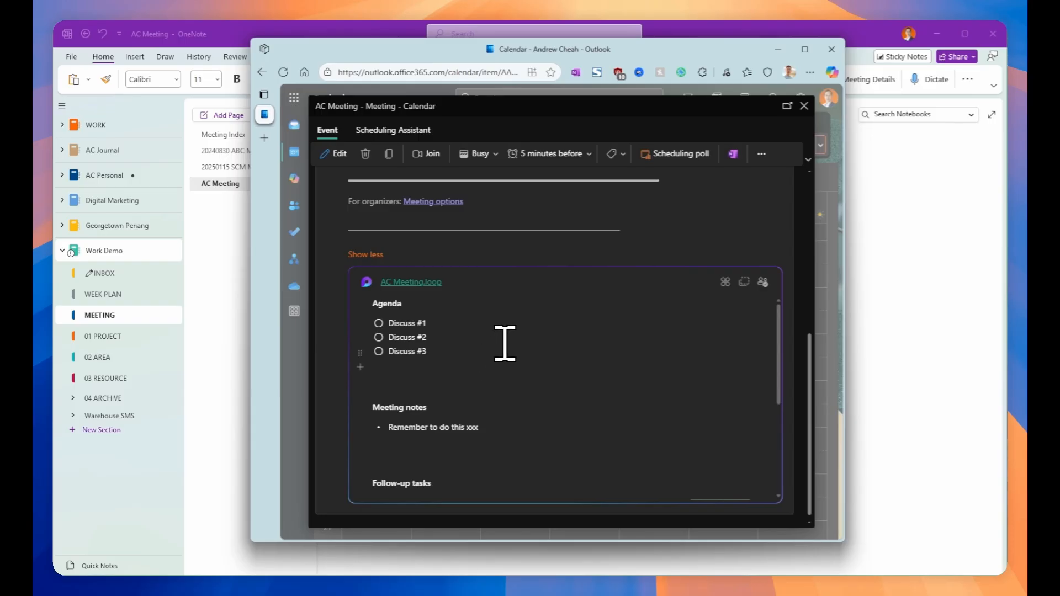
pyautogui.click(745, 285)
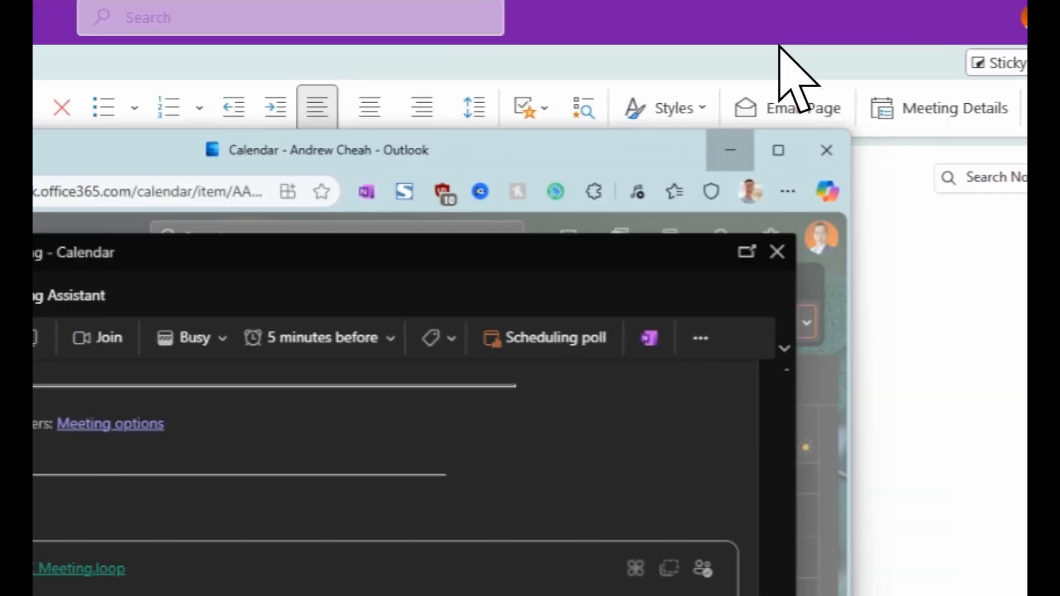
pyautogui.click(780, 46)
# Expand the Loop Collaborative Notes section on the AC Meeting page to view its content.
pyautogui.scroll(-8, 585, 431)
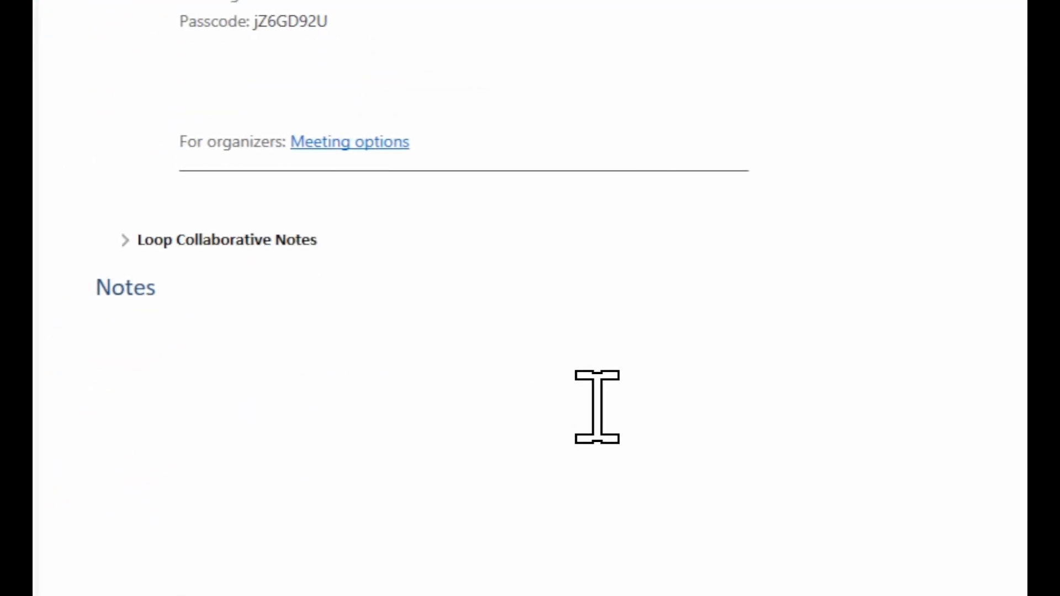
pyautogui.scroll(3, 597, 407)
pyautogui.click(125, 428)
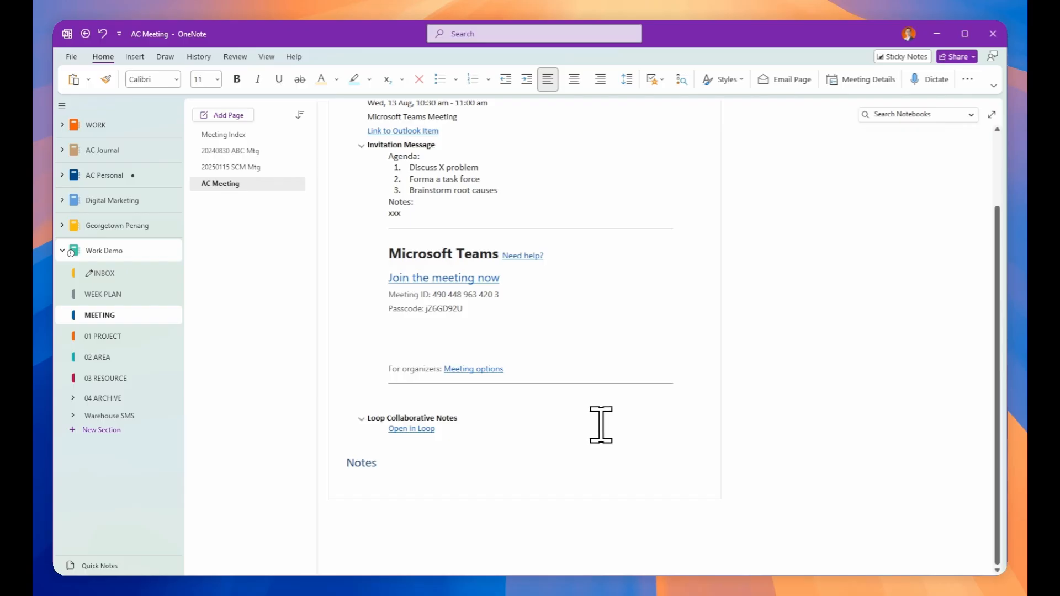
pyautogui.scroll(2, 601, 425)
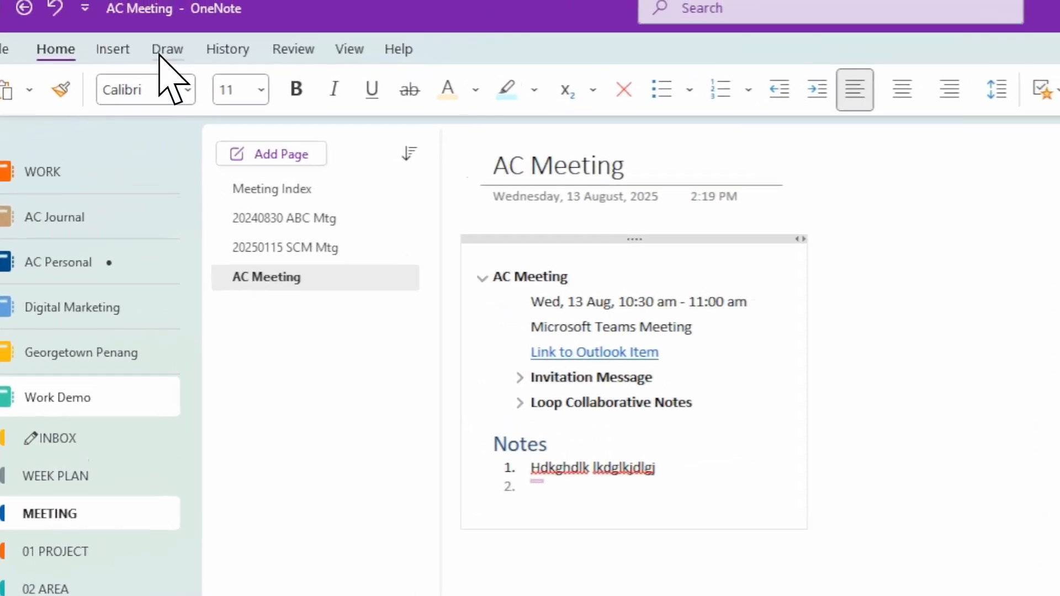
# Handwrite the word "Write" with the black pen below the numbered Notes list.
pyautogui.click(166, 58)
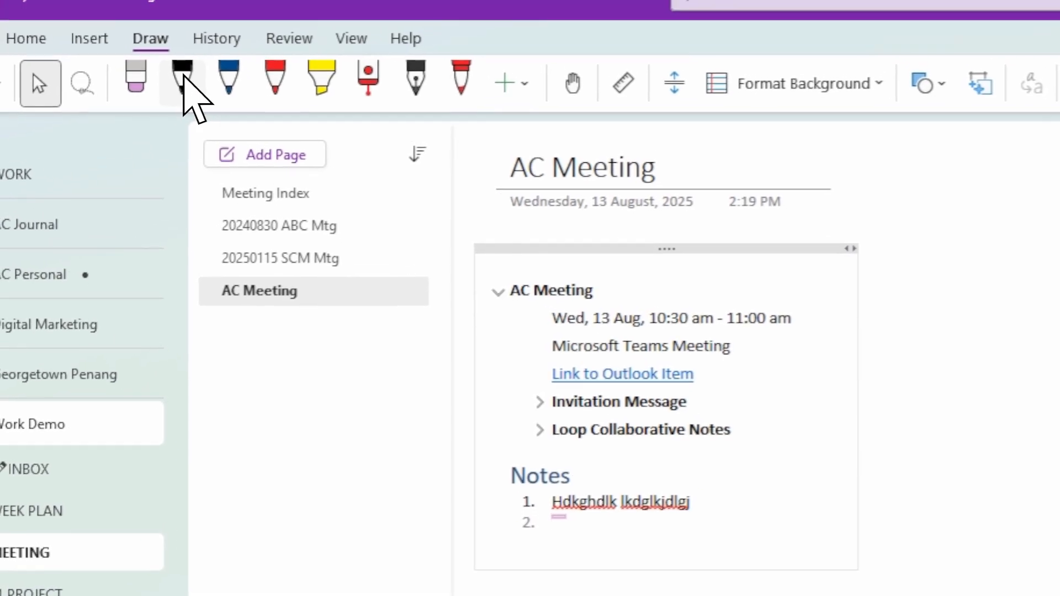
pyautogui.click(184, 78)
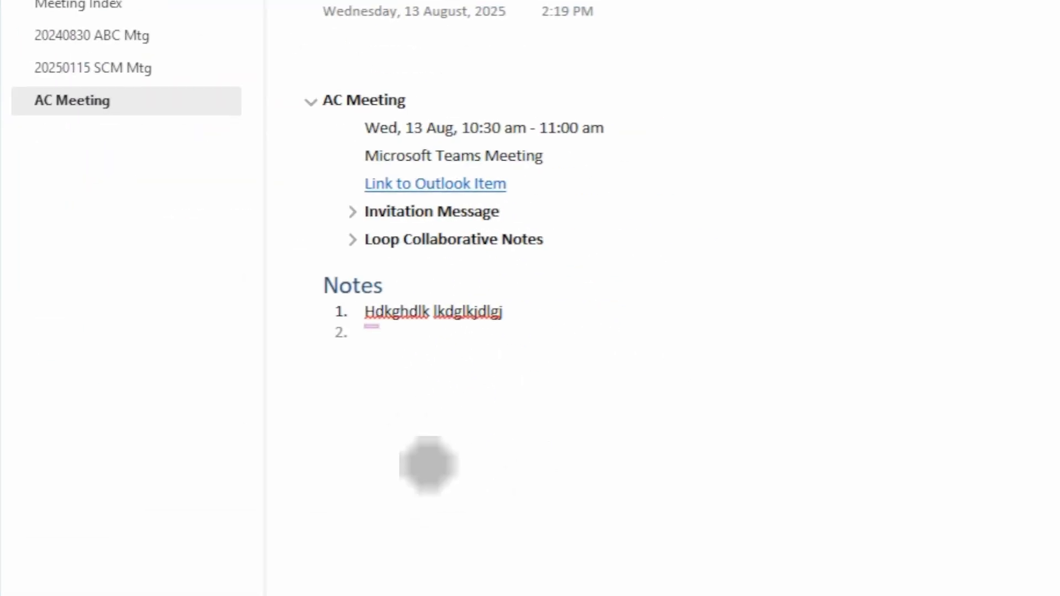
pyautogui.moveTo(395, 380); pyautogui.dragTo(401, 415)
pyautogui.moveTo(381, 336)
pyautogui.mouseDown()
pyautogui.moveTo(407, 306)
pyautogui.moveTo(437, 324)
pyautogui.moveTo(423, 333)
pyautogui.moveTo(426, 356)
pyautogui.moveTo(444, 330)
pyautogui.moveTo(463, 349)
pyautogui.mouseUp()
pyautogui.click(428, 310)
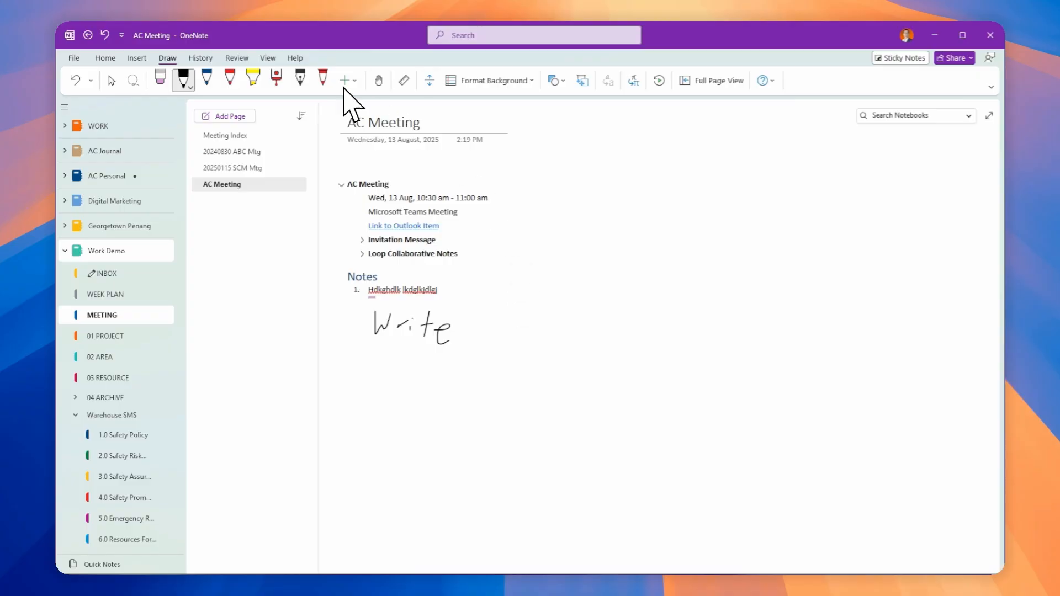
pyautogui.click(111, 80)
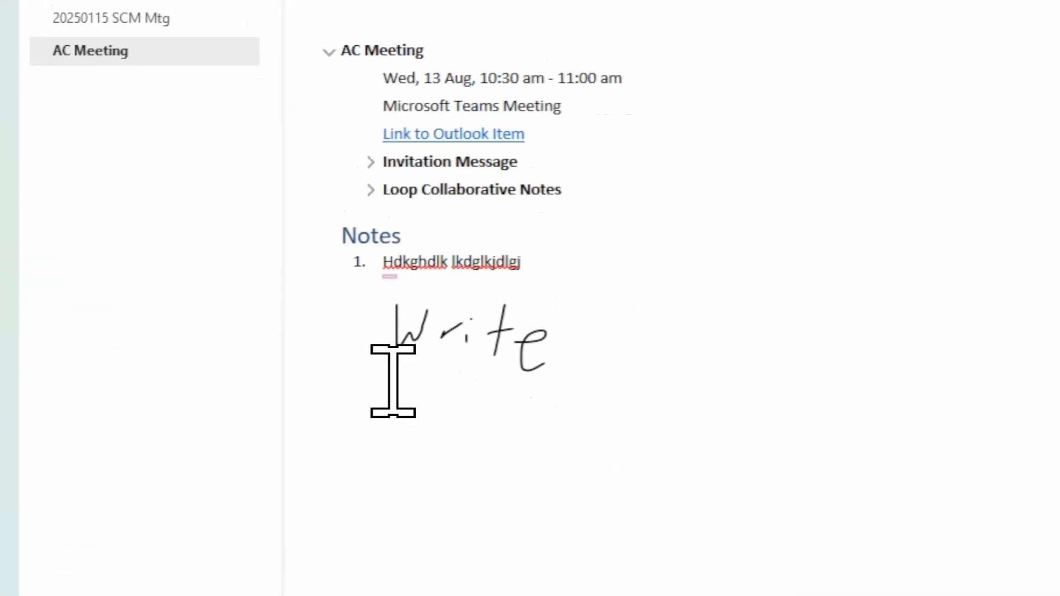
pyautogui.moveTo(354, 303); pyautogui.dragTo(463, 339)
pyautogui.moveTo(572, 370)
pyautogui.mouseDown()
pyautogui.moveTo(332, 337)
pyautogui.moveTo(311, 302)
pyautogui.moveTo(338, 296)
pyautogui.mouseUp()
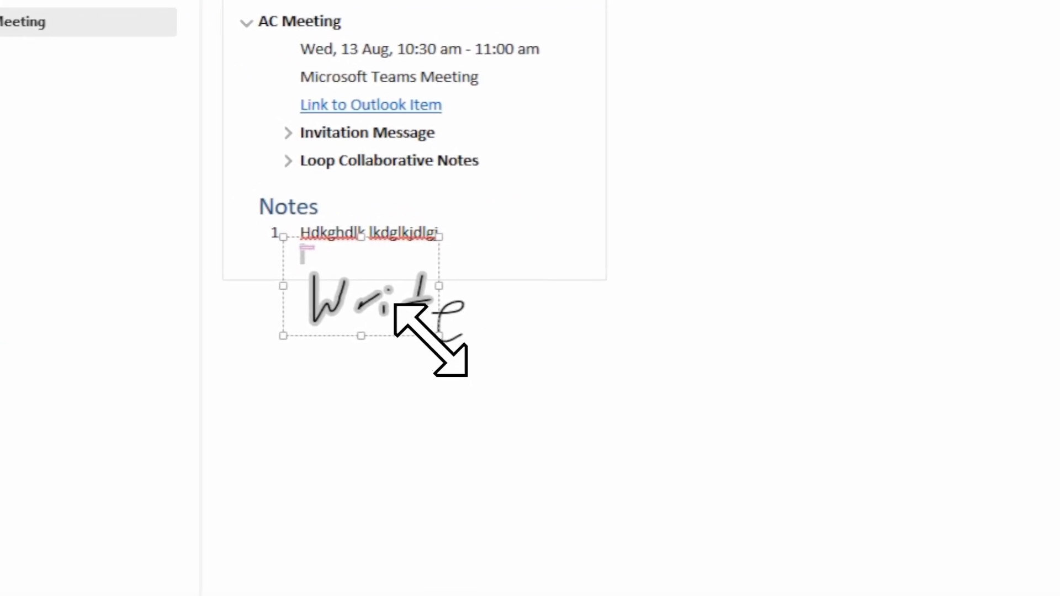
pyautogui.rightClick(424, 335)
pyautogui.click(567, 414)
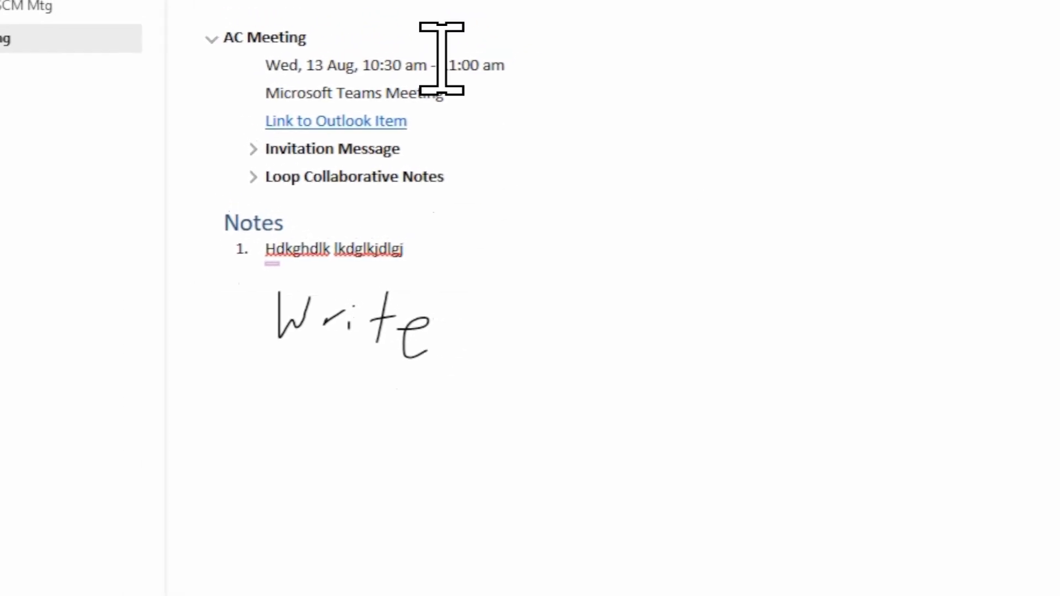
# Move the meeting notes container clear of the handwriting and convert the handwritten word "Write" with Ink to Text.
pyautogui.moveTo(379, 0); pyautogui.dragTo(776, 0)
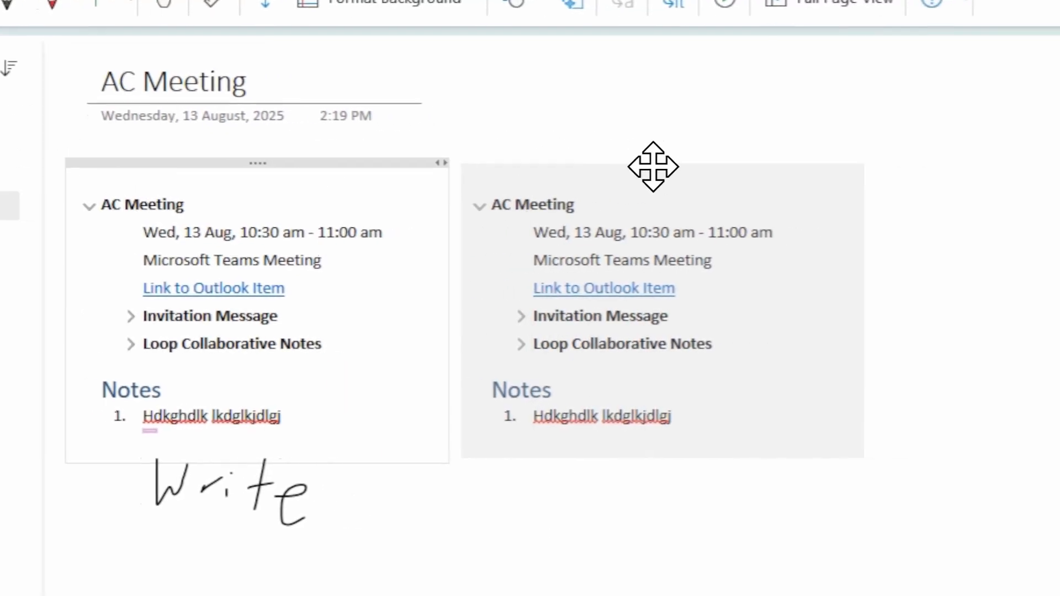
pyautogui.moveTo(653, 167); pyautogui.dragTo(654, 168)
pyautogui.moveTo(118, 412); pyautogui.dragTo(311, 565)
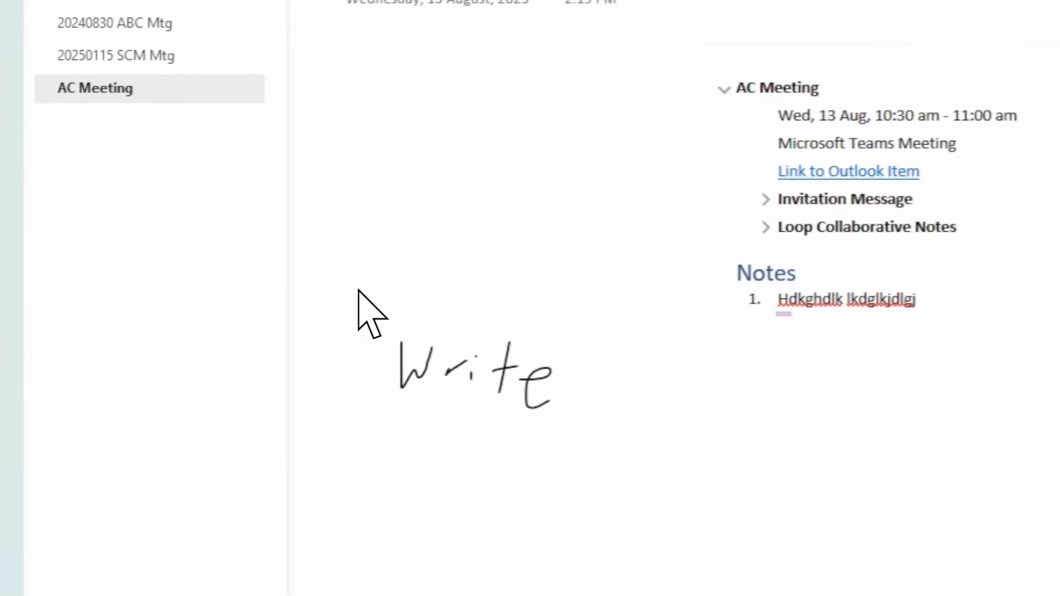
pyautogui.moveTo(517, 391); pyautogui.dragTo(561, 408)
pyautogui.rightClick(479, 323)
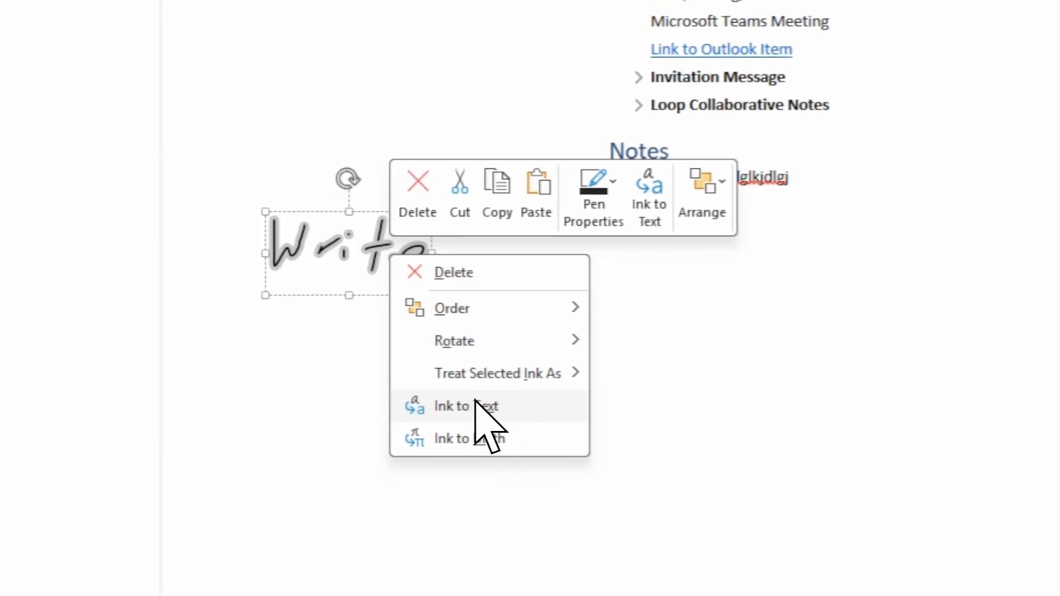
pyautogui.click(511, 476)
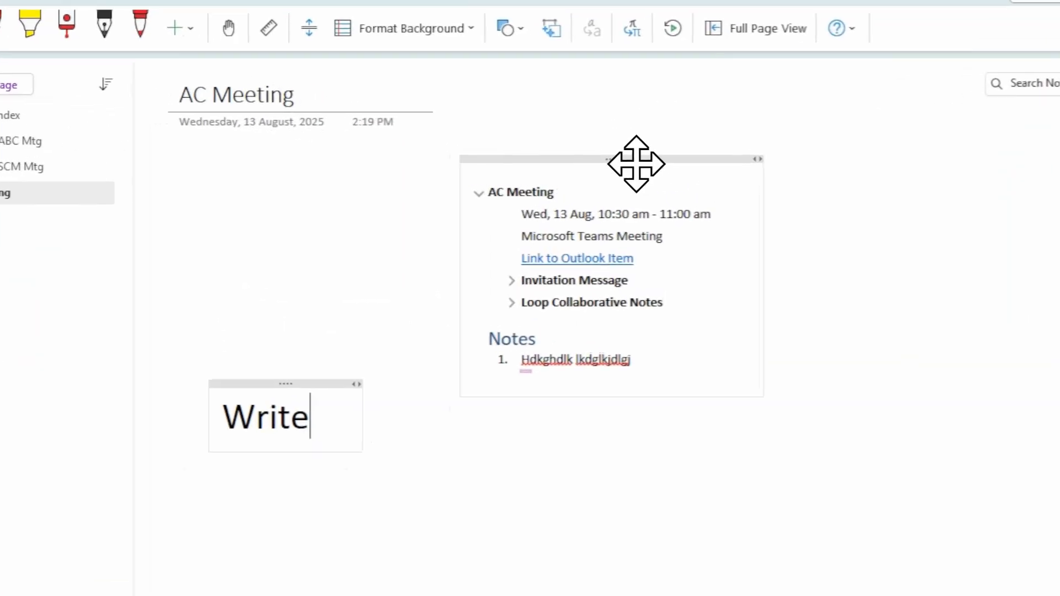
# Move the meeting notes container back beneath the page title and place the "Write" text box beside it.
pyautogui.moveTo(636, 164); pyautogui.dragTo(334, 144)
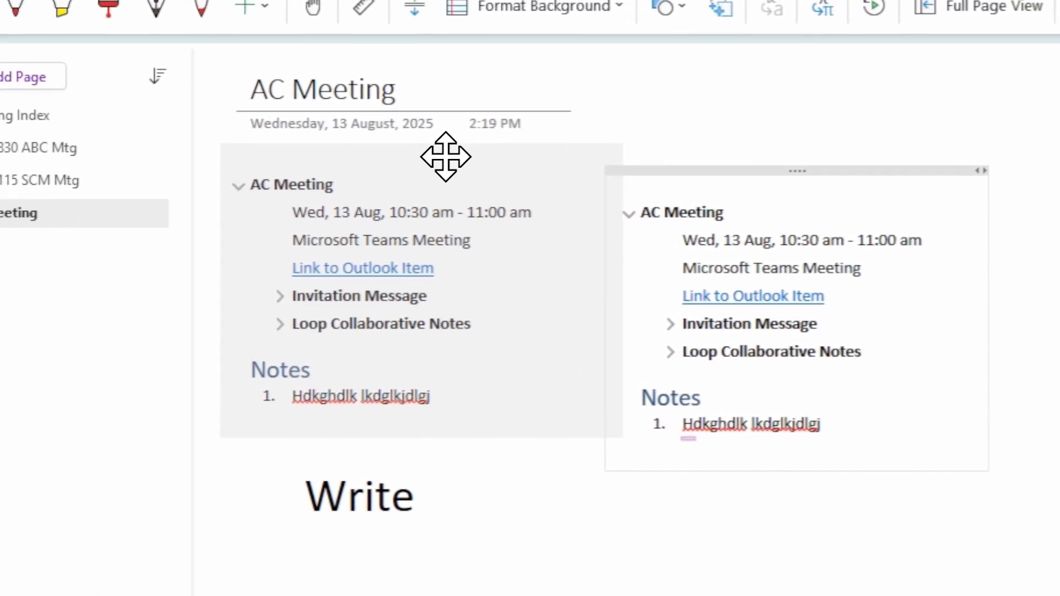
pyautogui.moveTo(446, 157); pyautogui.dragTo(445, 157)
pyautogui.moveTo(398, 455); pyautogui.dragTo(675, 451)
pyautogui.moveTo(692, 302); pyautogui.dragTo(769, 58)
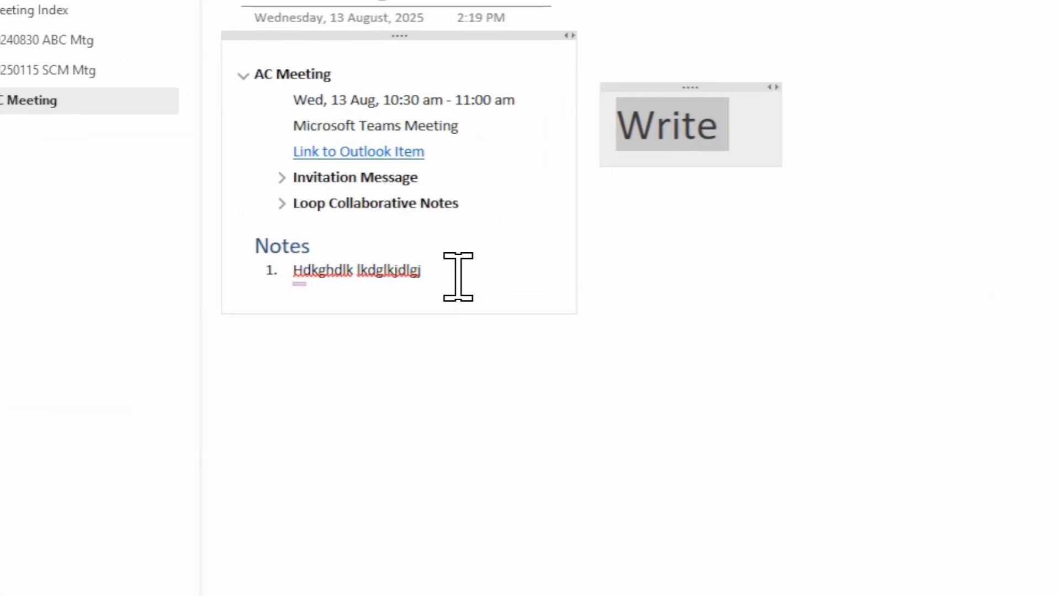
# Add a second numbered item under Notes by dictating a sentence about recording the meeting "without me having to type".
pyautogui.click(459, 278)
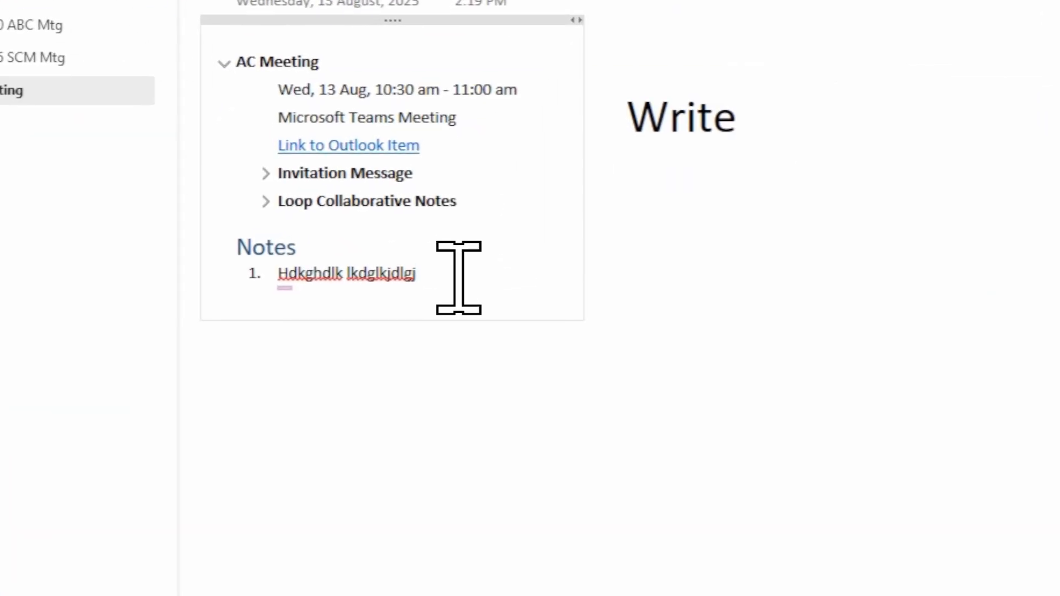
pyautogui.press('Return')
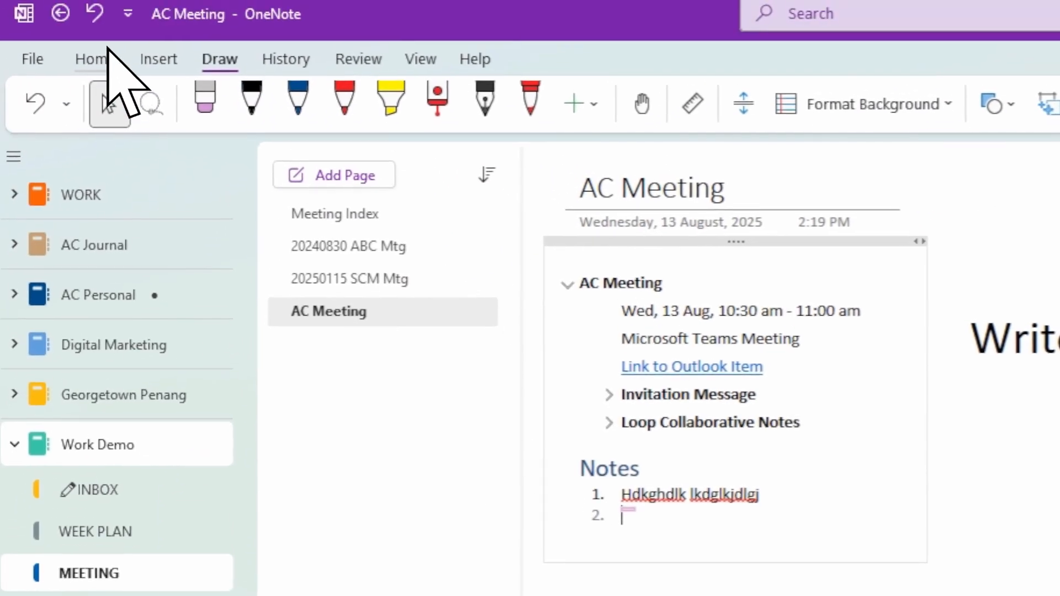
pyautogui.click(109, 52)
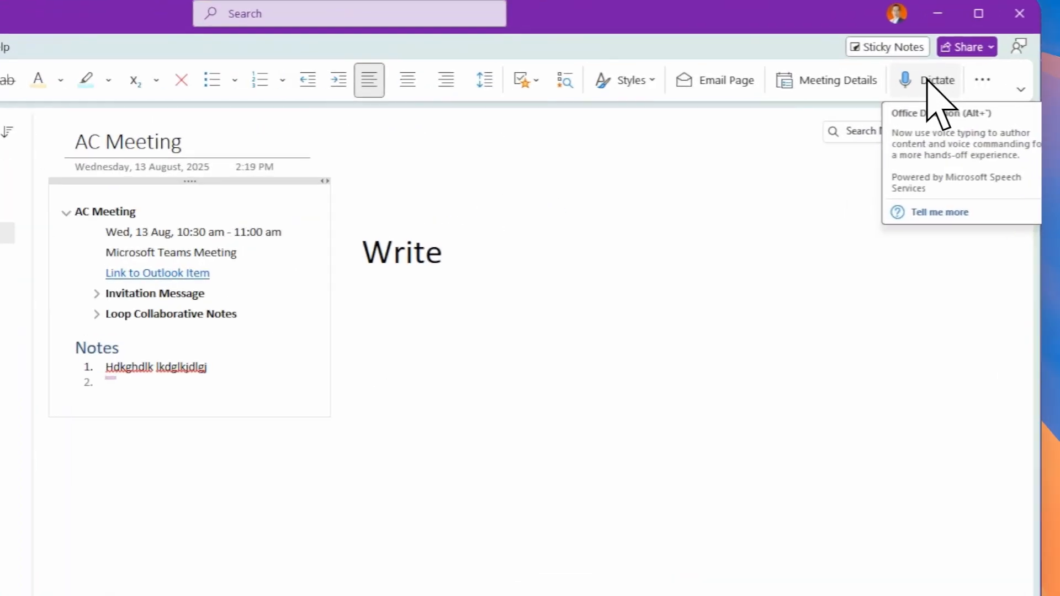
pyautogui.click(929, 80)
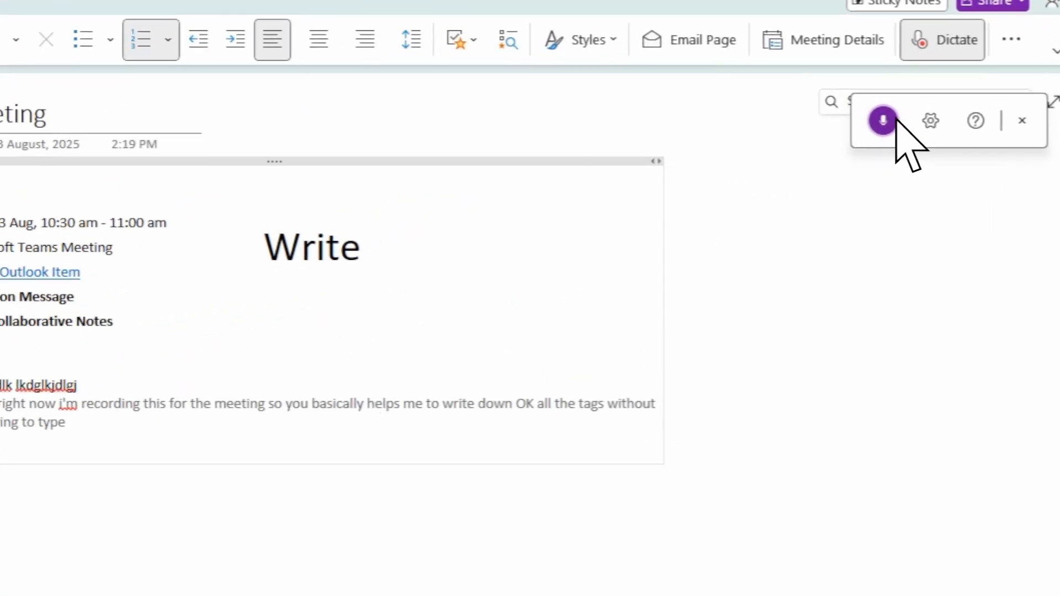
pyautogui.click(893, 126)
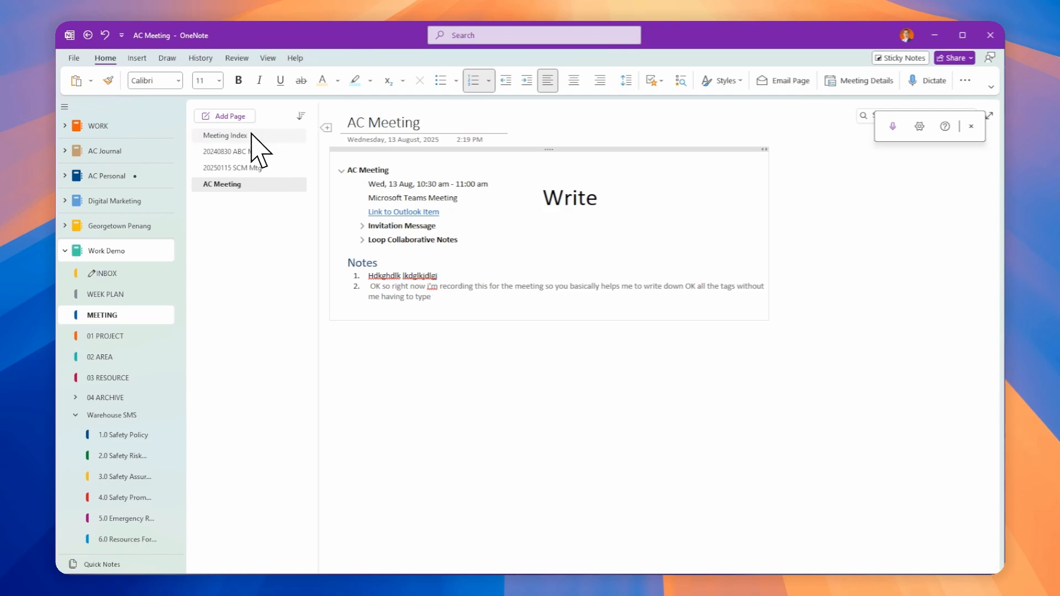
# Open the Meeting Index page, follow its 20250115 SCM Mtg link under Coaching Sessions, and return to the index.
pyautogui.click(252, 135)
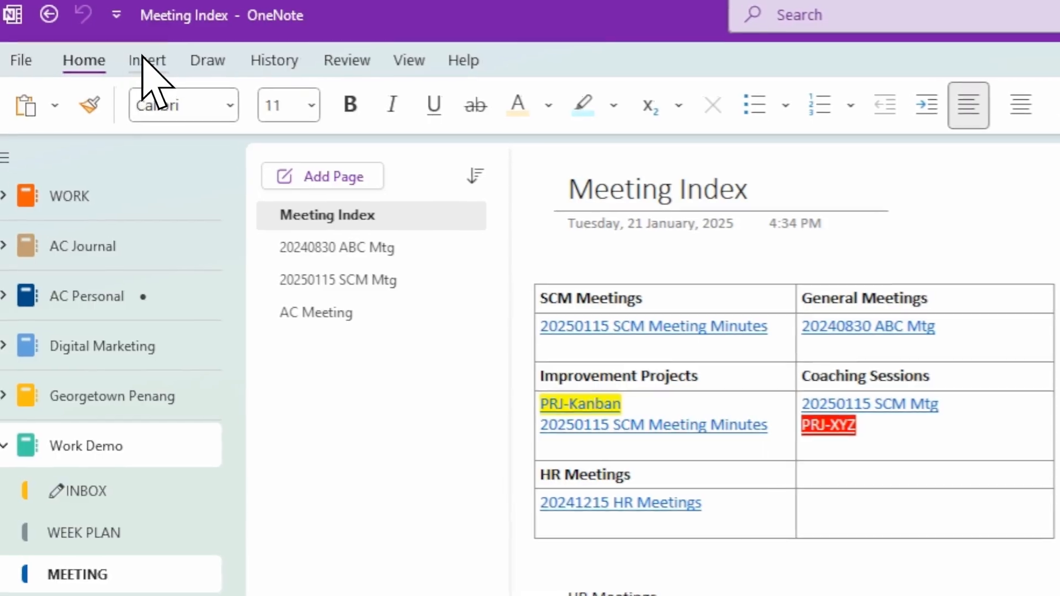
pyautogui.click(69, 46)
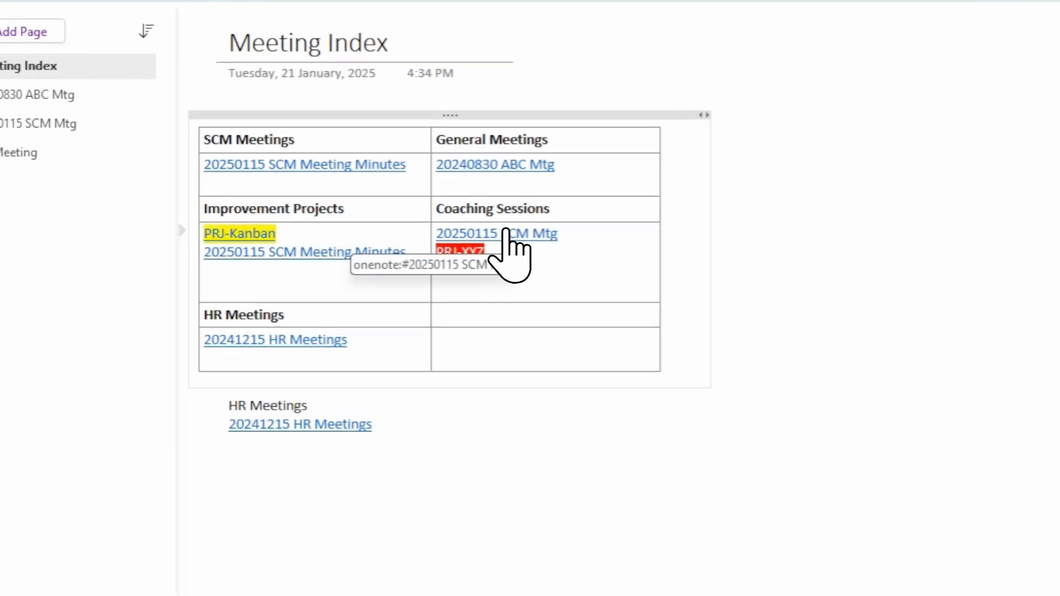
pyautogui.click(498, 230)
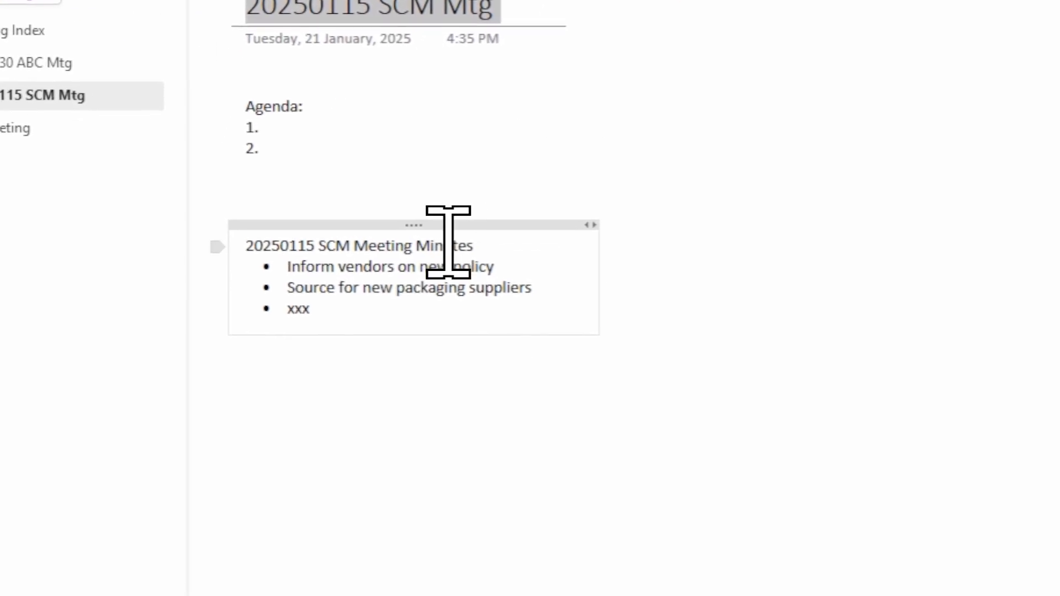
pyautogui.click(20, 31)
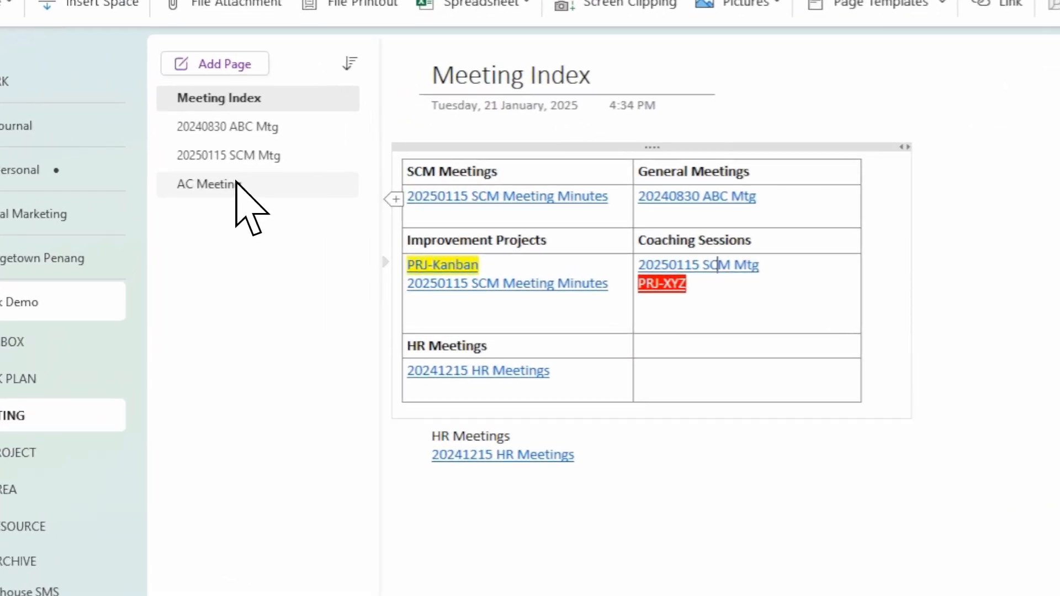
# Add a link to the AC Meeting page below PRJ-XYZ in the index's Coaching Sessions cell, test it, and return to the index.
pyautogui.click(238, 185)
pyautogui.rightClick(237, 185)
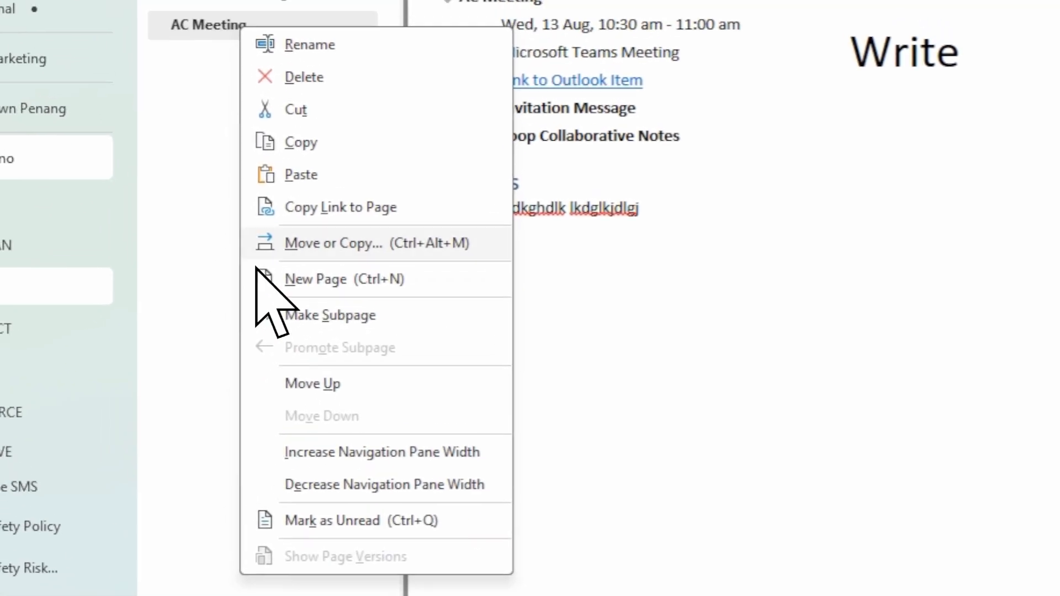
pyautogui.click(298, 270)
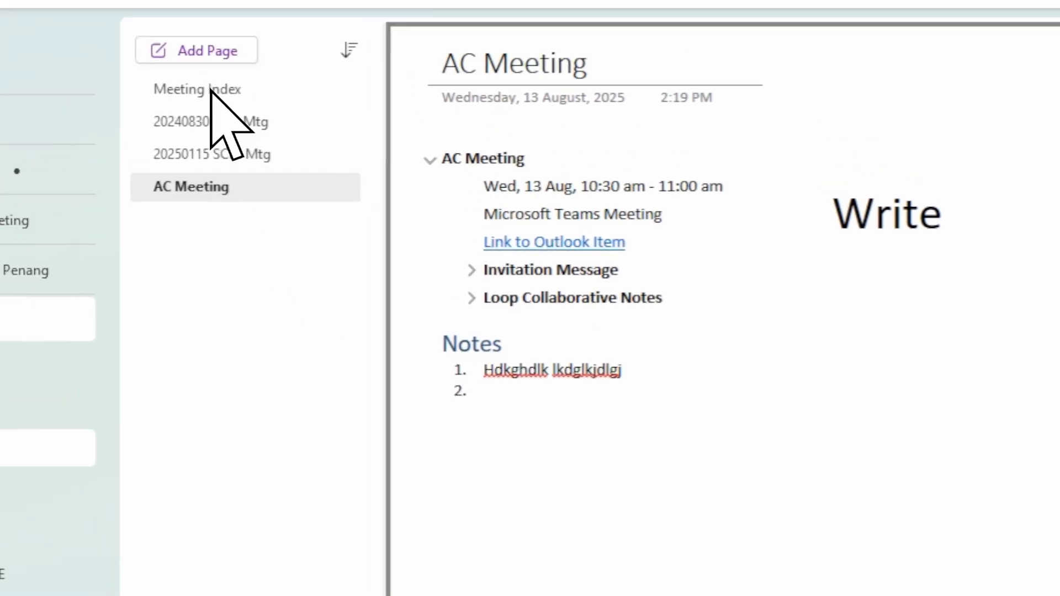
pyautogui.click(210, 90)
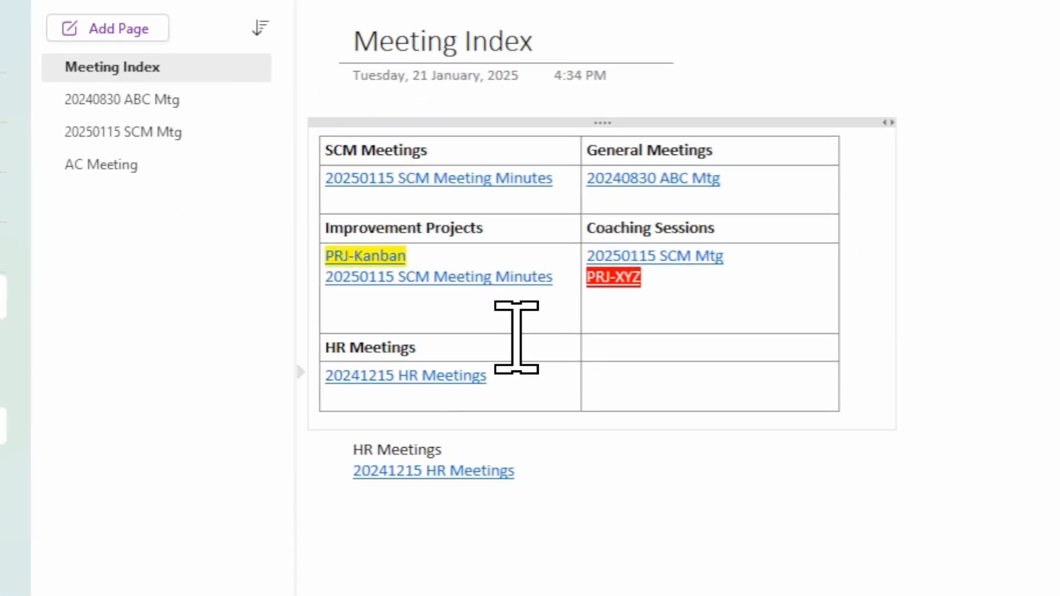
pyautogui.click(478, 245)
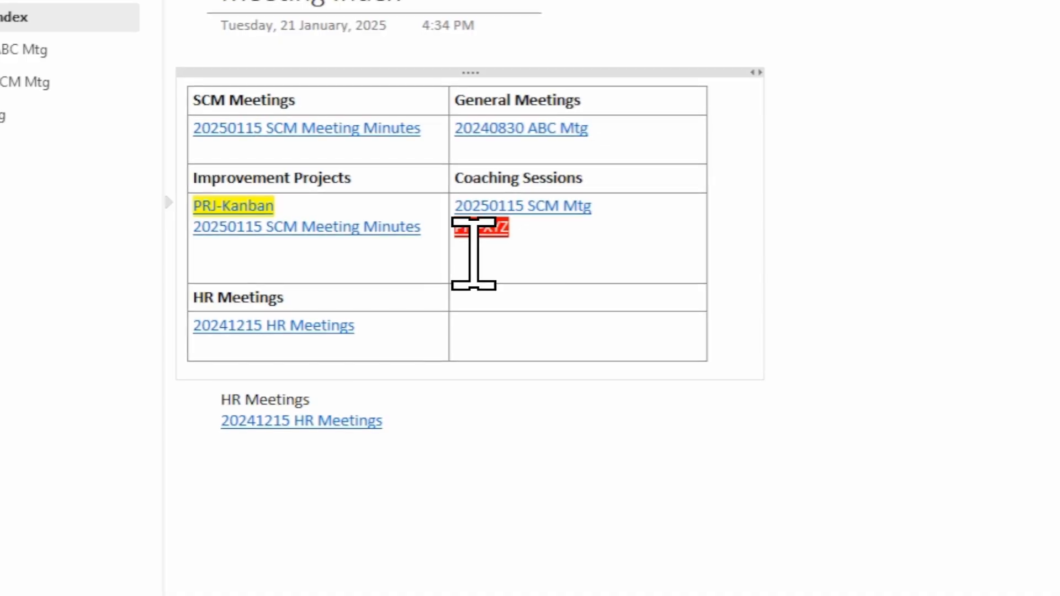
pyautogui.hotkey('ctrl', 'v')
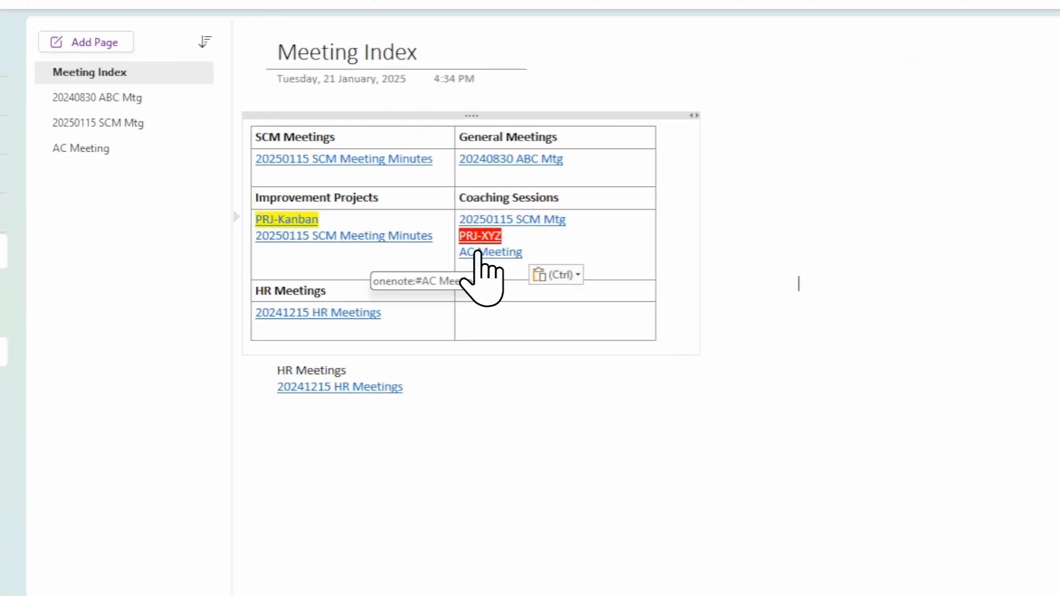
pyautogui.click(478, 253)
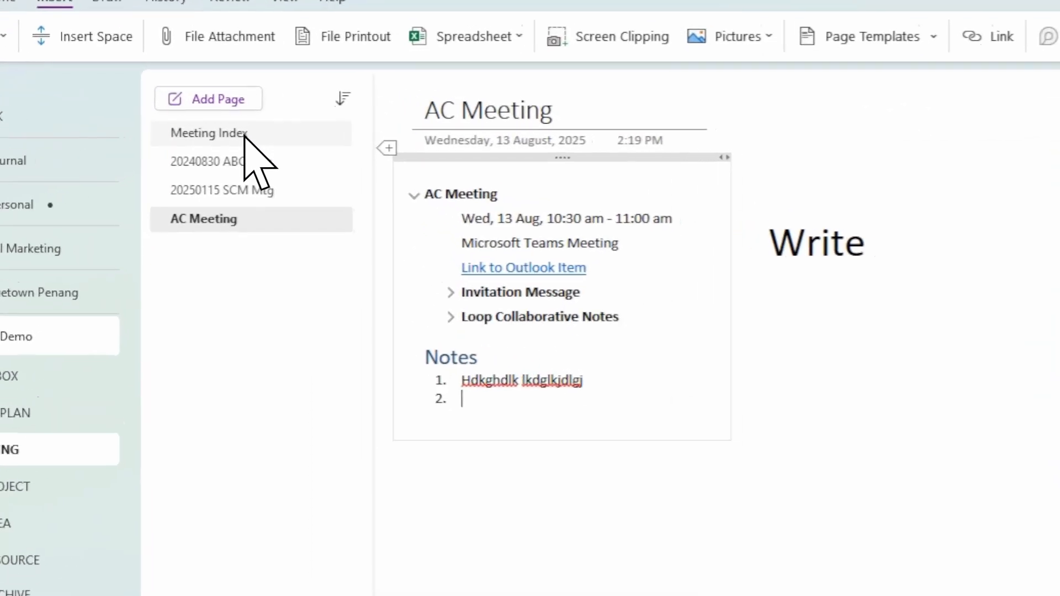
pyautogui.click(244, 136)
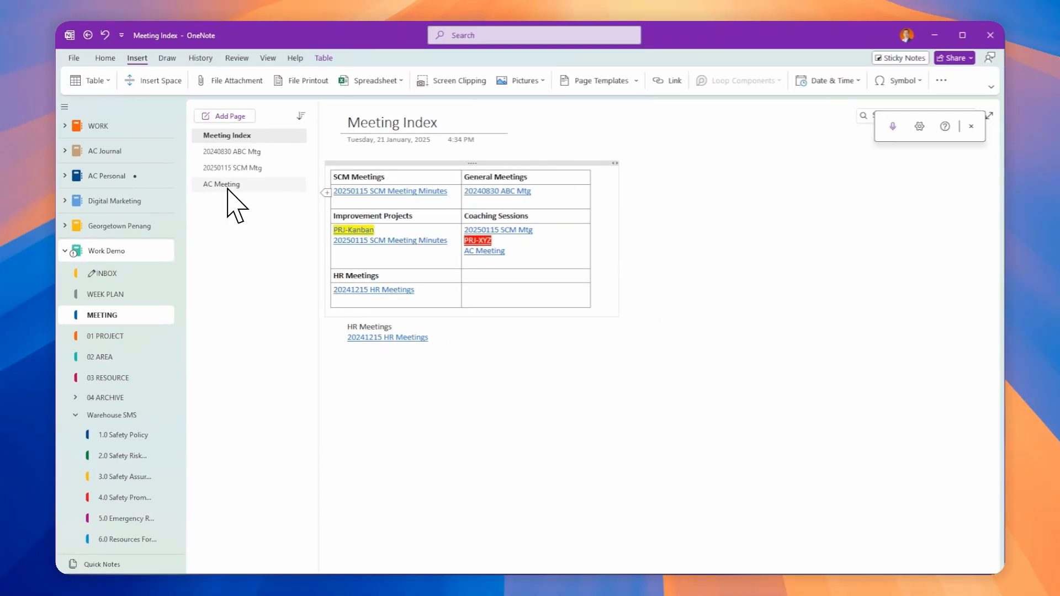
# Add a new page titled "SCM" to the MEETING section.
pyautogui.click(239, 116)
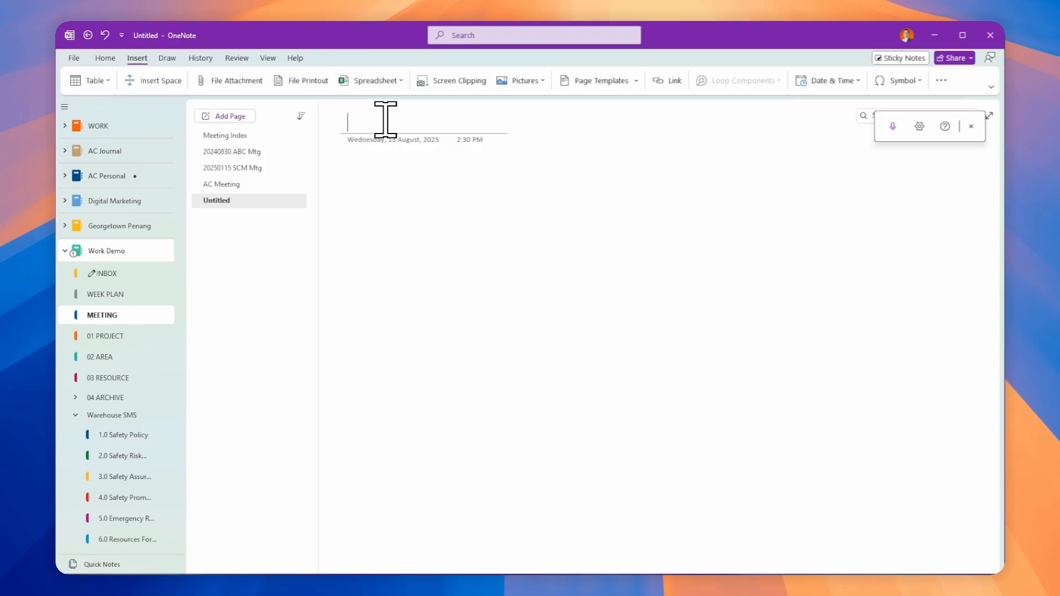
pyautogui.write('SCM')
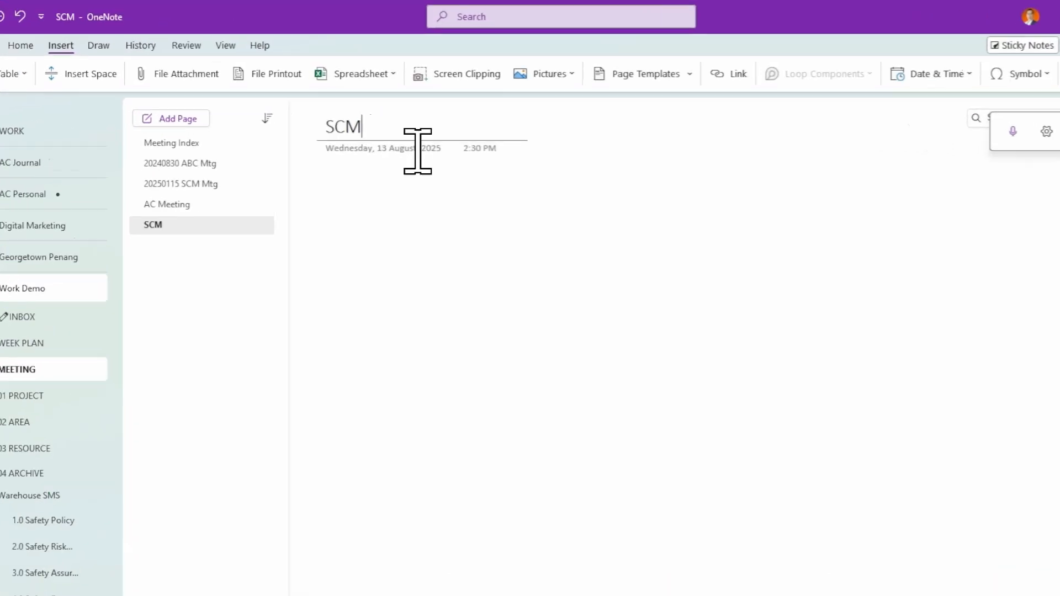
pyautogui.press('Return')
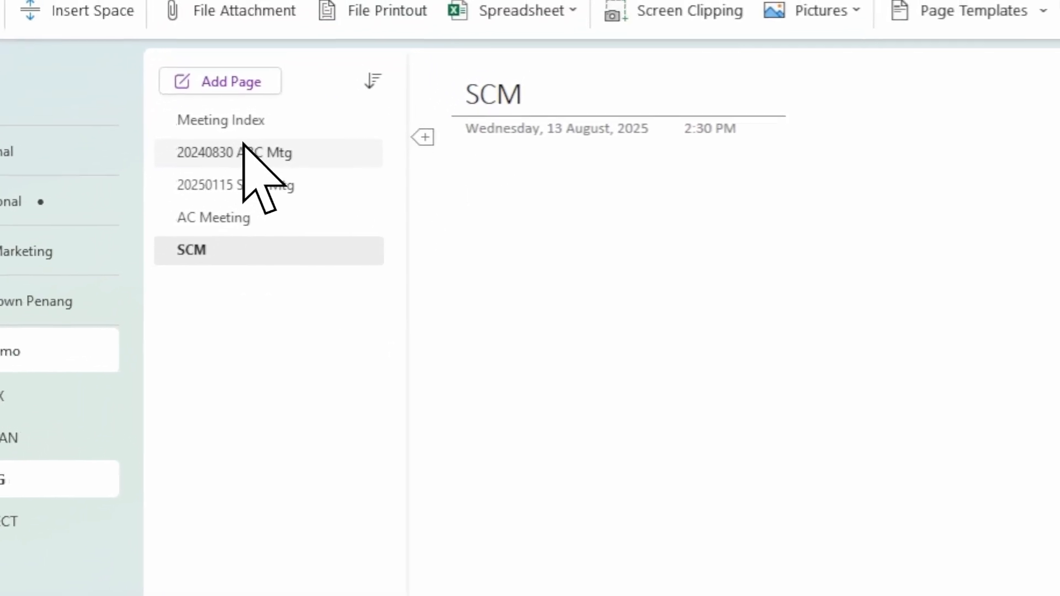
# Move the 20250115 SCM Mtg and AC Meeting pages beneath the SCM page as its subpages.
pyautogui.moveTo(234, 167); pyautogui.dragTo(210, 254)
pyautogui.moveTo(207, 201); pyautogui.dragTo(314, 209)
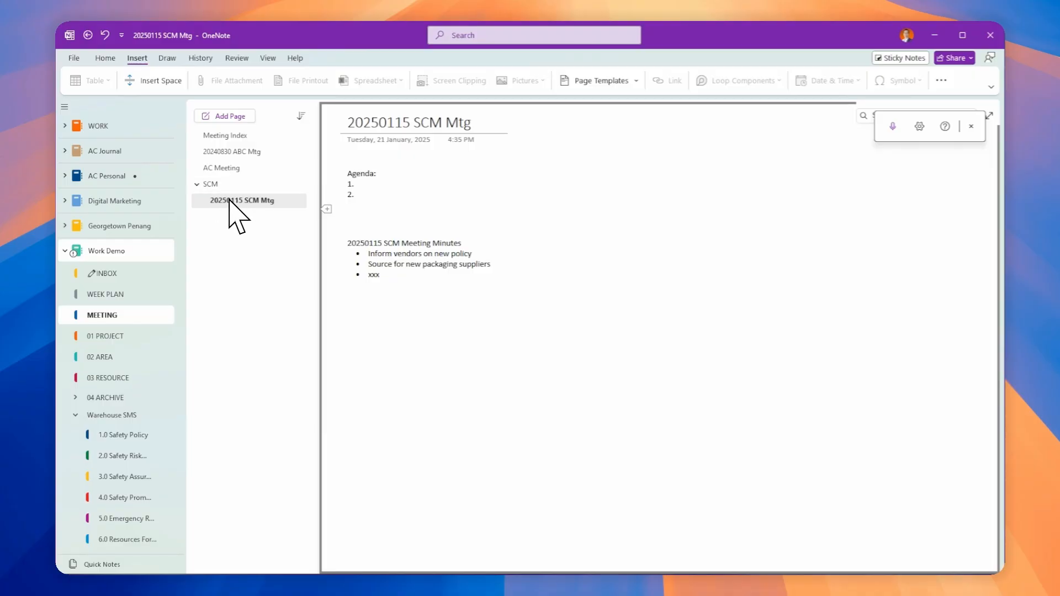
pyautogui.moveTo(239, 172); pyautogui.dragTo(233, 213)
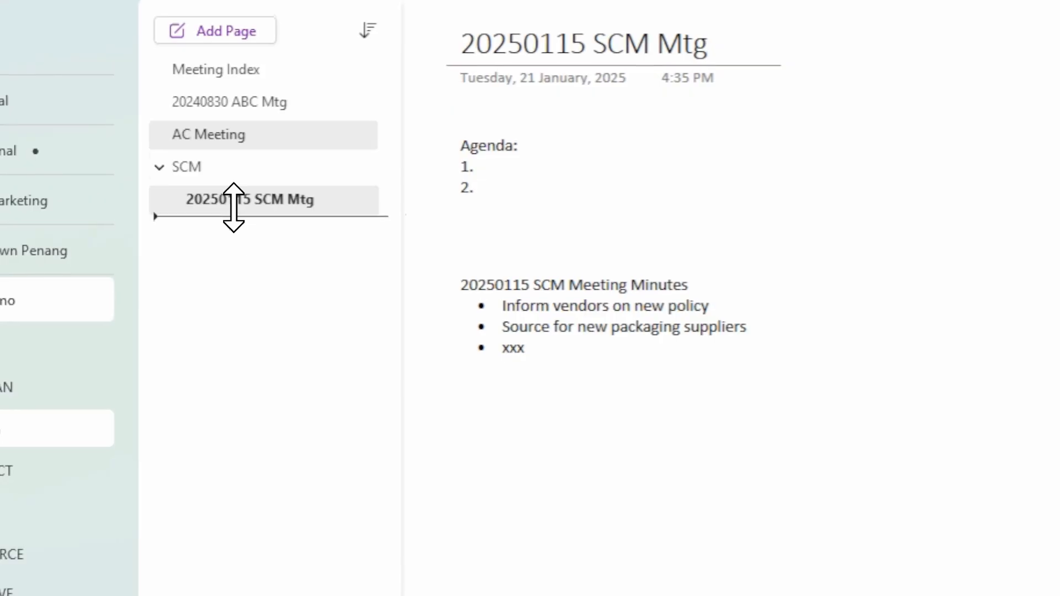
# Collapse and expand the SCM page group to check its nested subpages, leaving the group expanded.
pyautogui.click(157, 135)
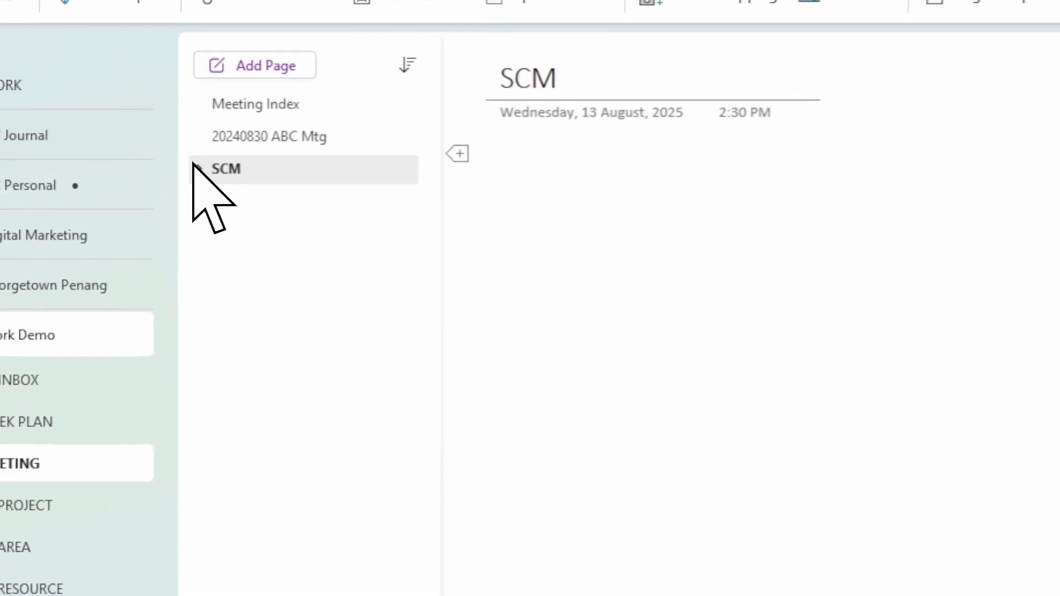
pyautogui.click(197, 167)
pyautogui.click(197, 168)
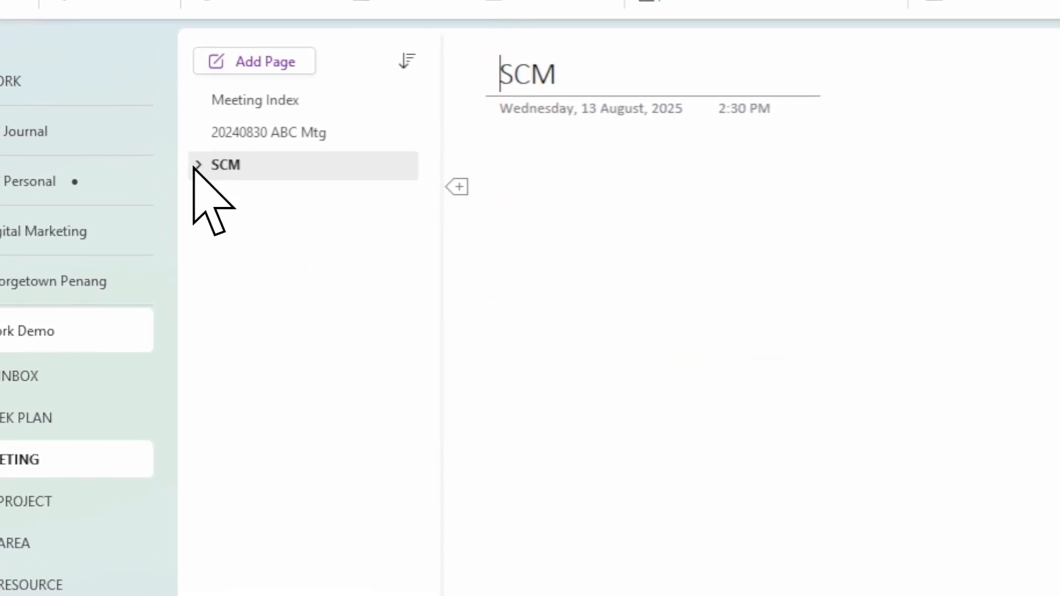
pyautogui.click(197, 165)
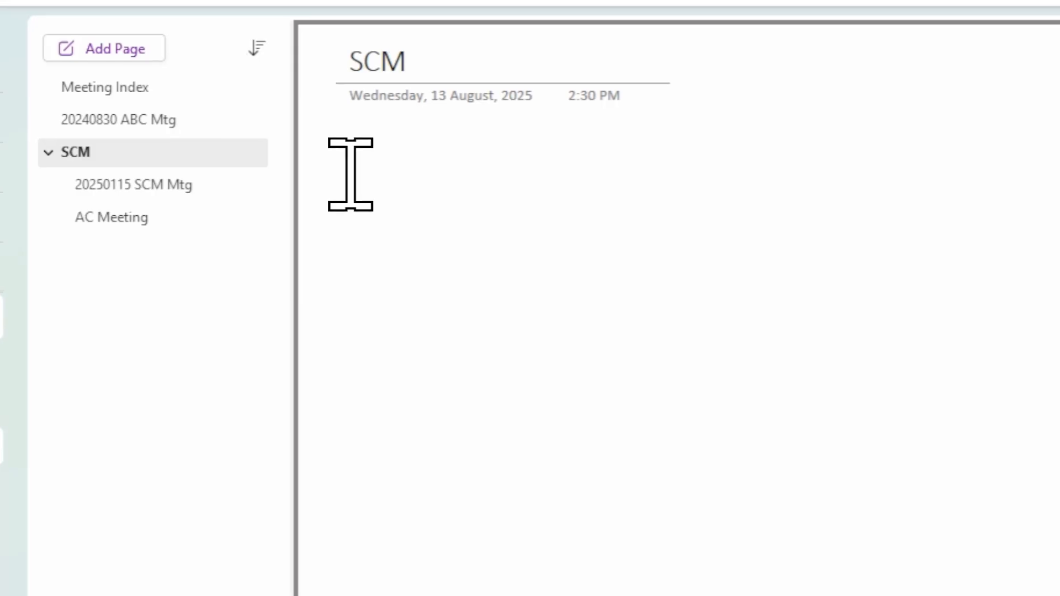
# View the Meeting Index page and open the AC Meeting subpage under SCM.
pyautogui.click(157, 93)
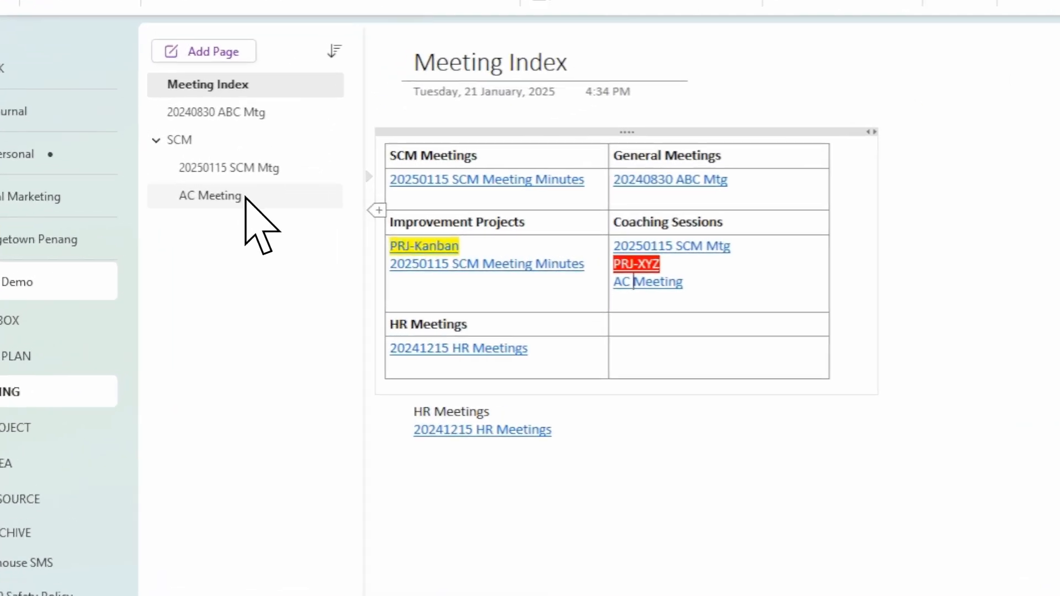
pyautogui.click(245, 197)
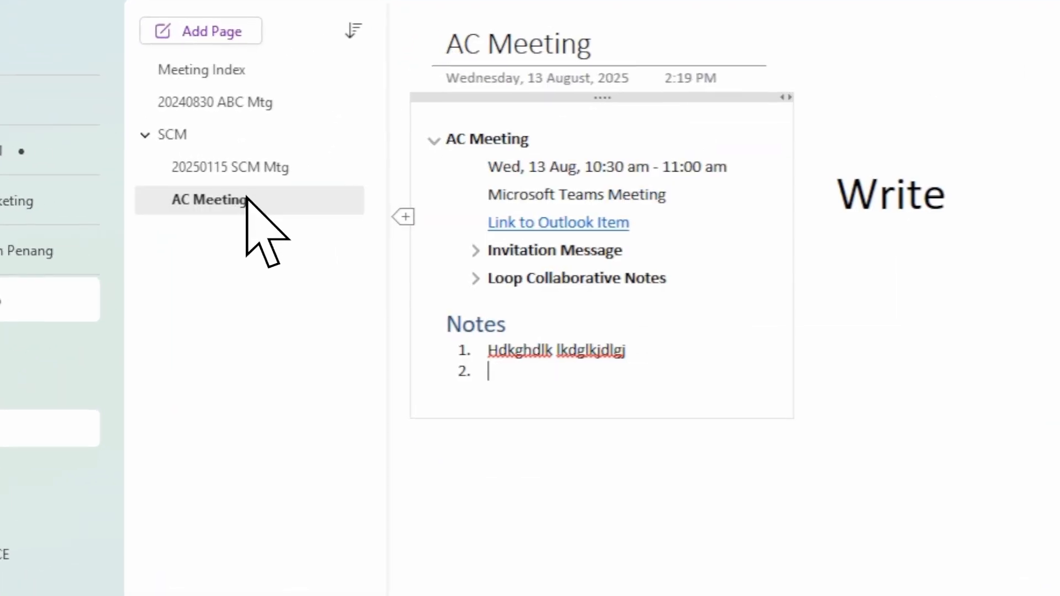